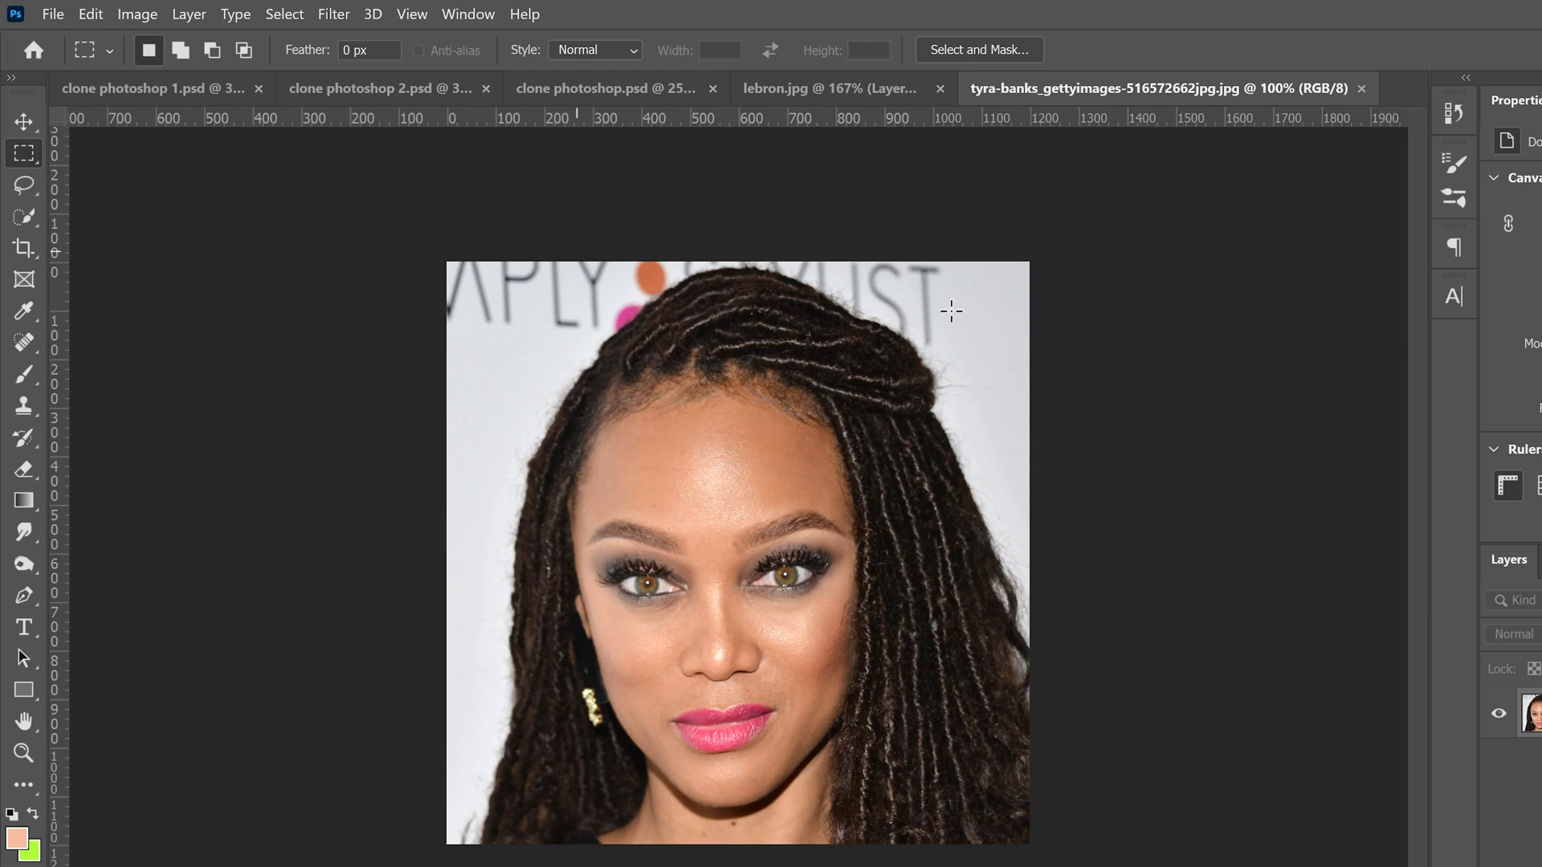
Outline the woman's face in the tyra-banks image with a freehand Lasso selection, running just inside the hairline and jaw
click(825, 90)
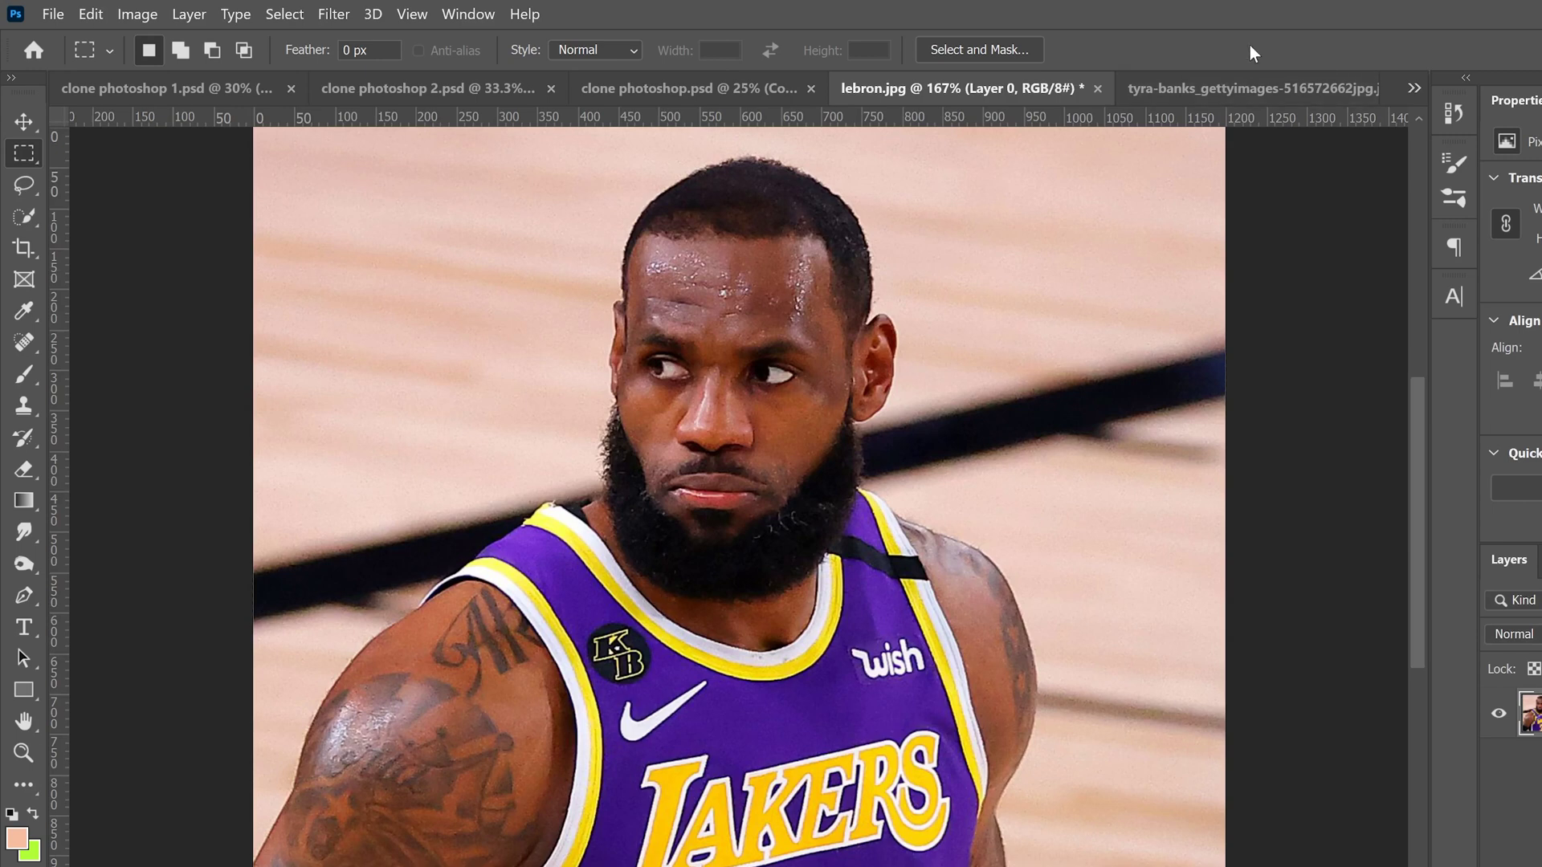
click(1242, 90)
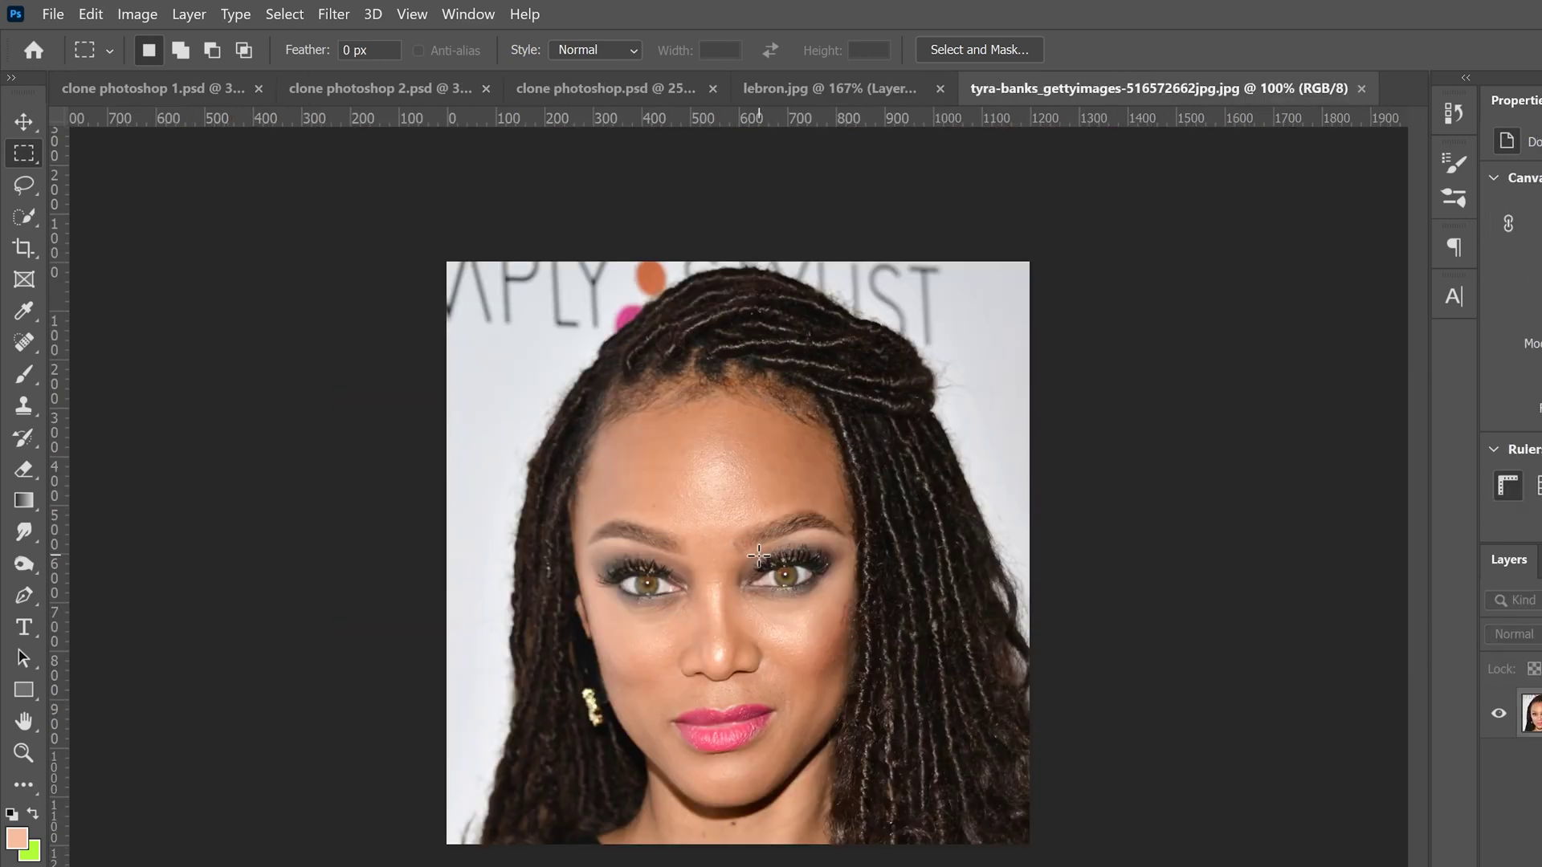
click(24, 184)
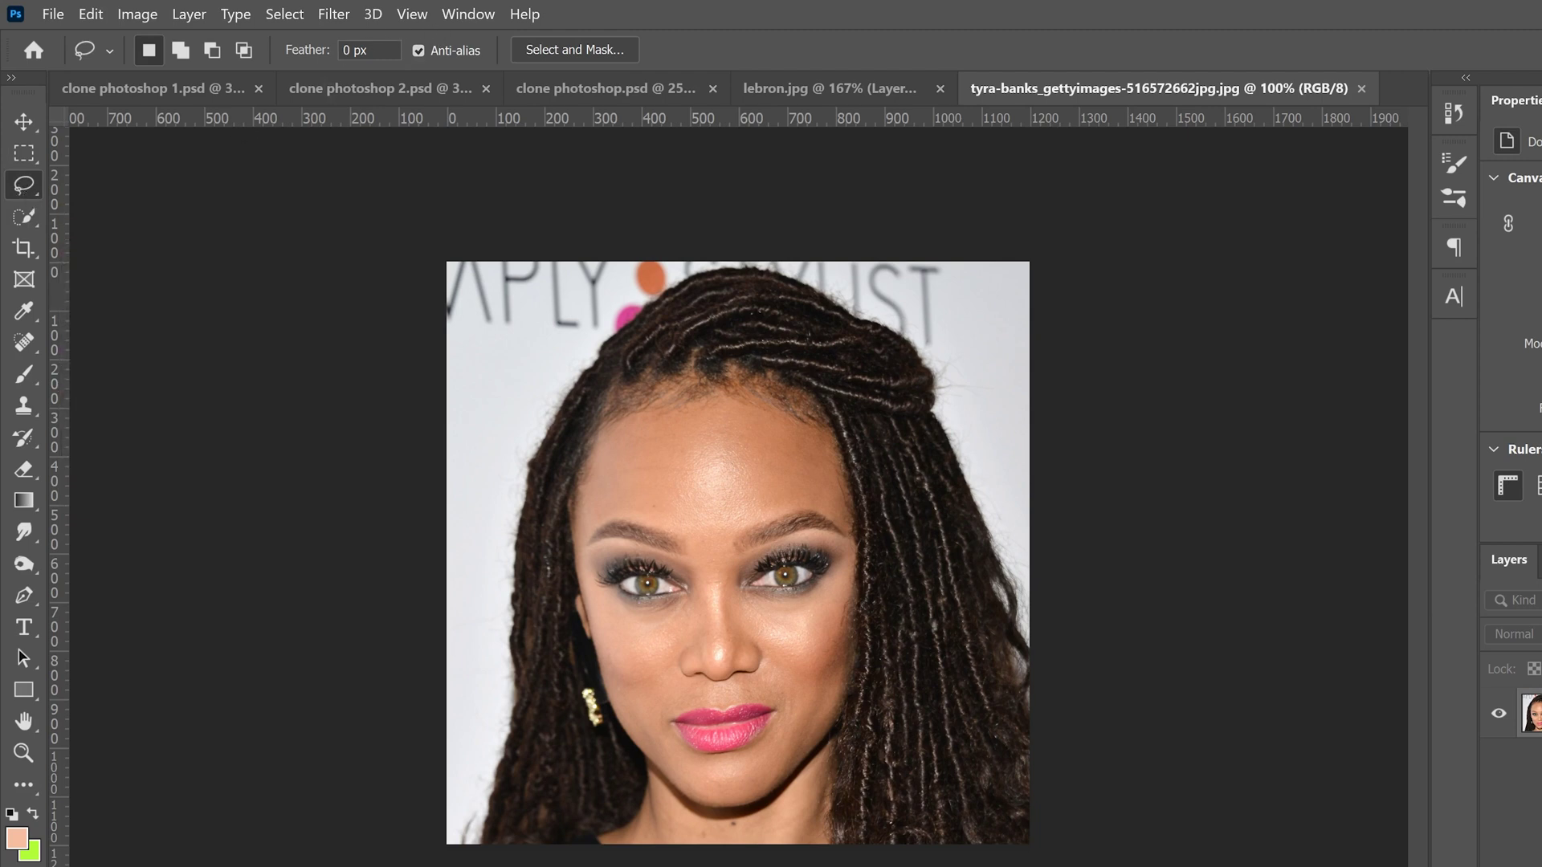
drag(591, 506, 582, 542)
drag(594, 597, 604, 644)
drag(625, 707, 674, 779)
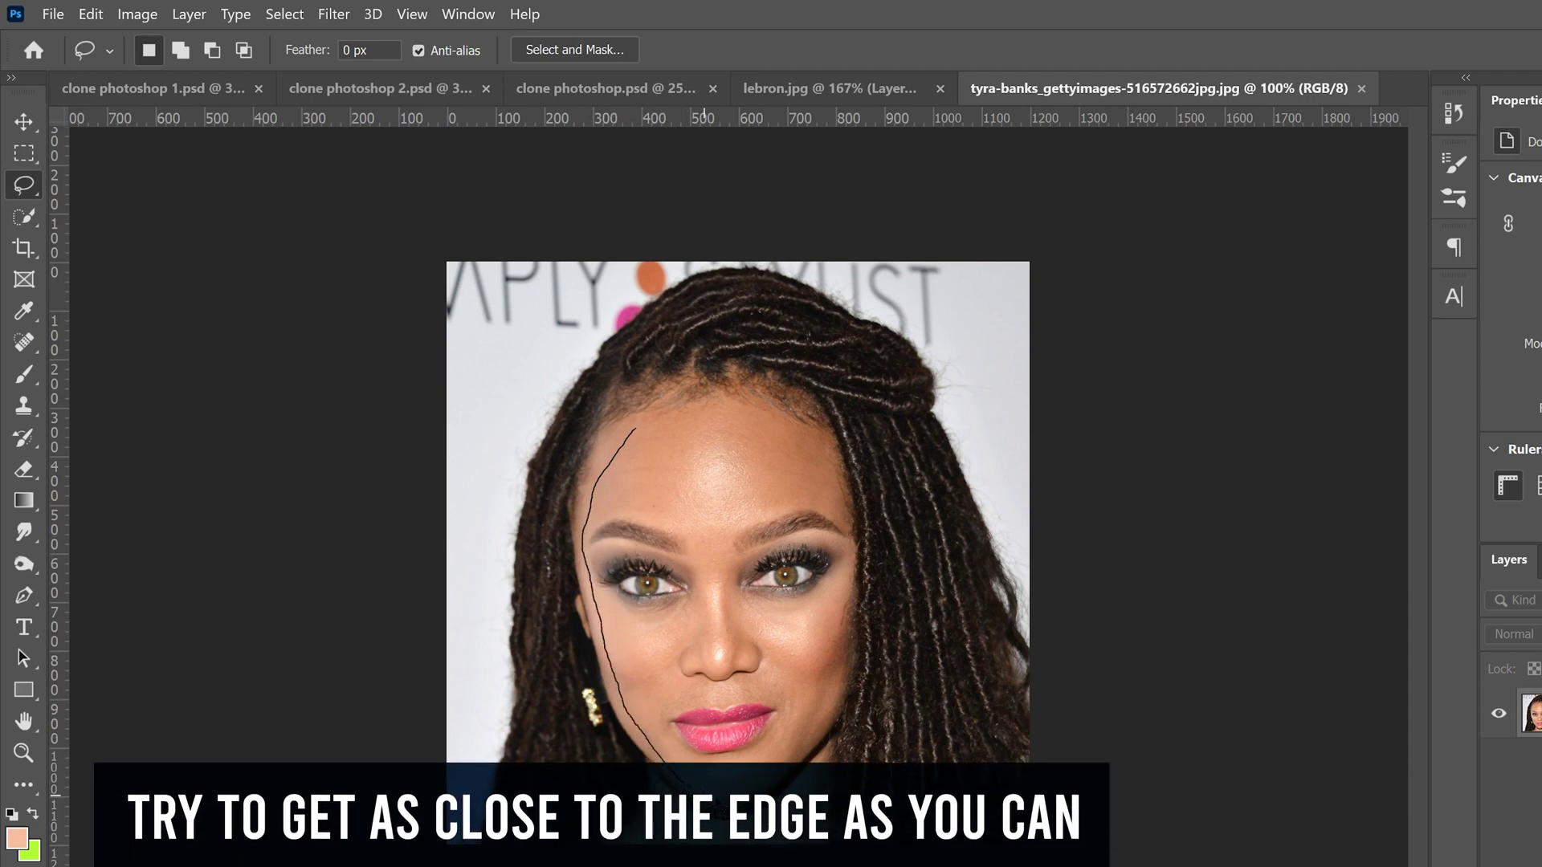
mouse_move(780, 767)
mouse_down()
mouse_move(832, 703)
mouse_move(838, 611)
mouse_up()
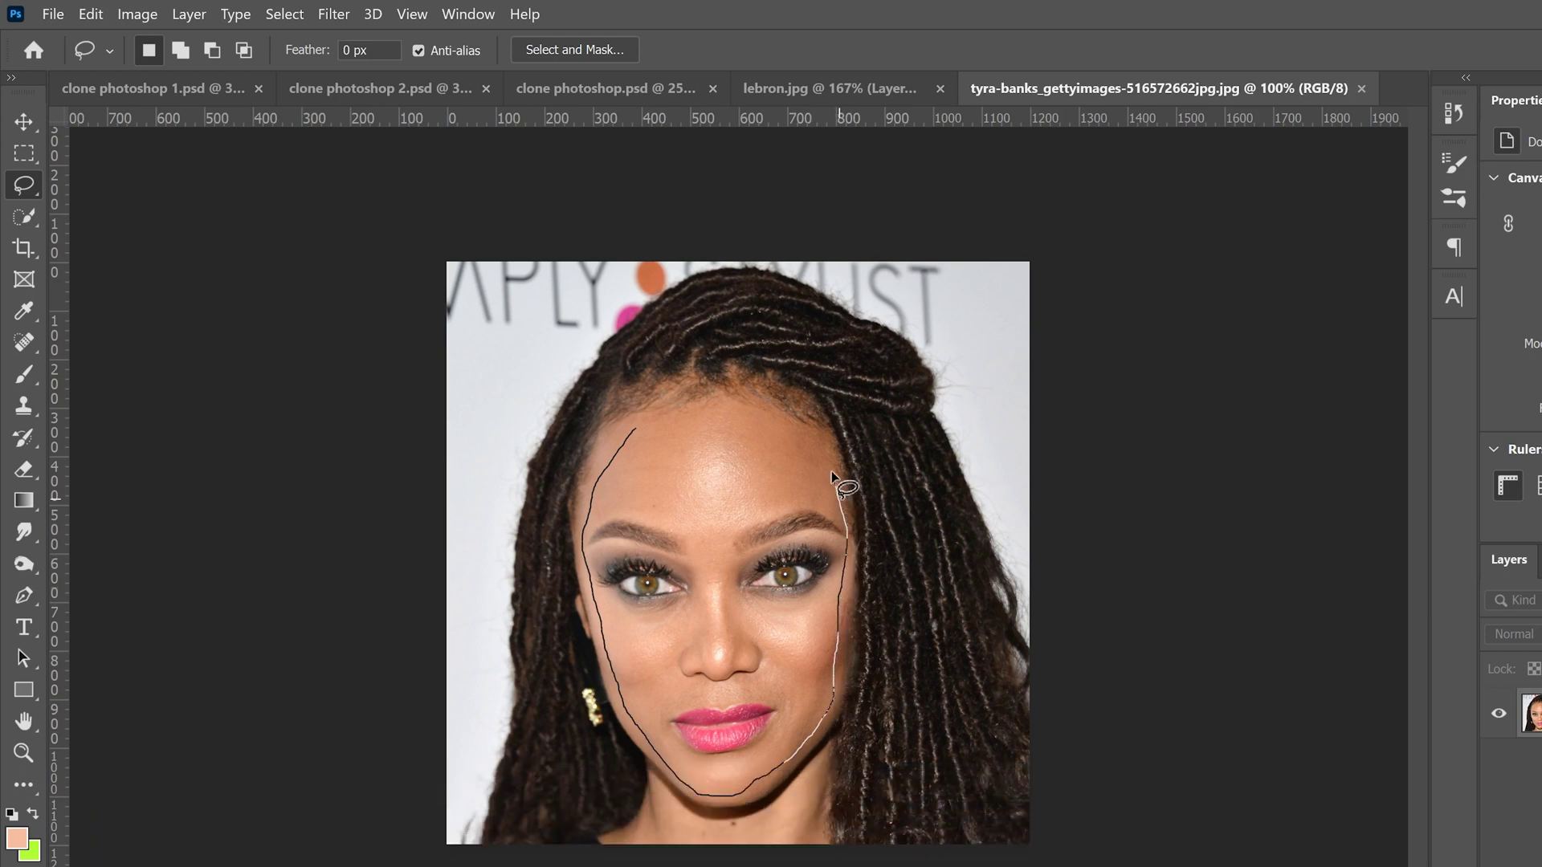
drag(760, 418, 639, 428)
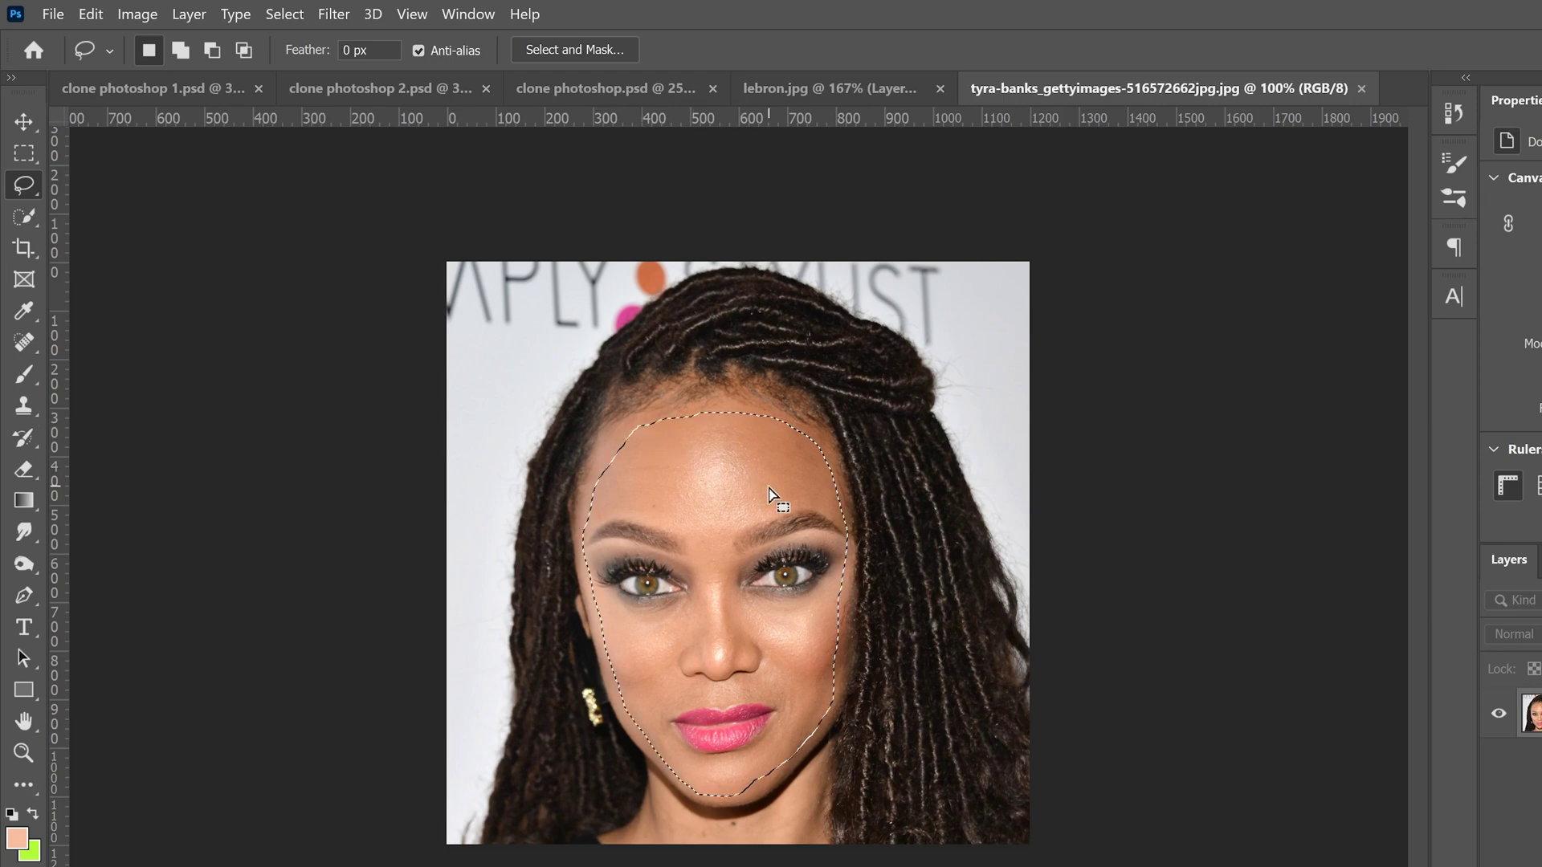
Copy the selected face and paste it into lebron.jpg as a new layer
click(91, 15)
click(133, 164)
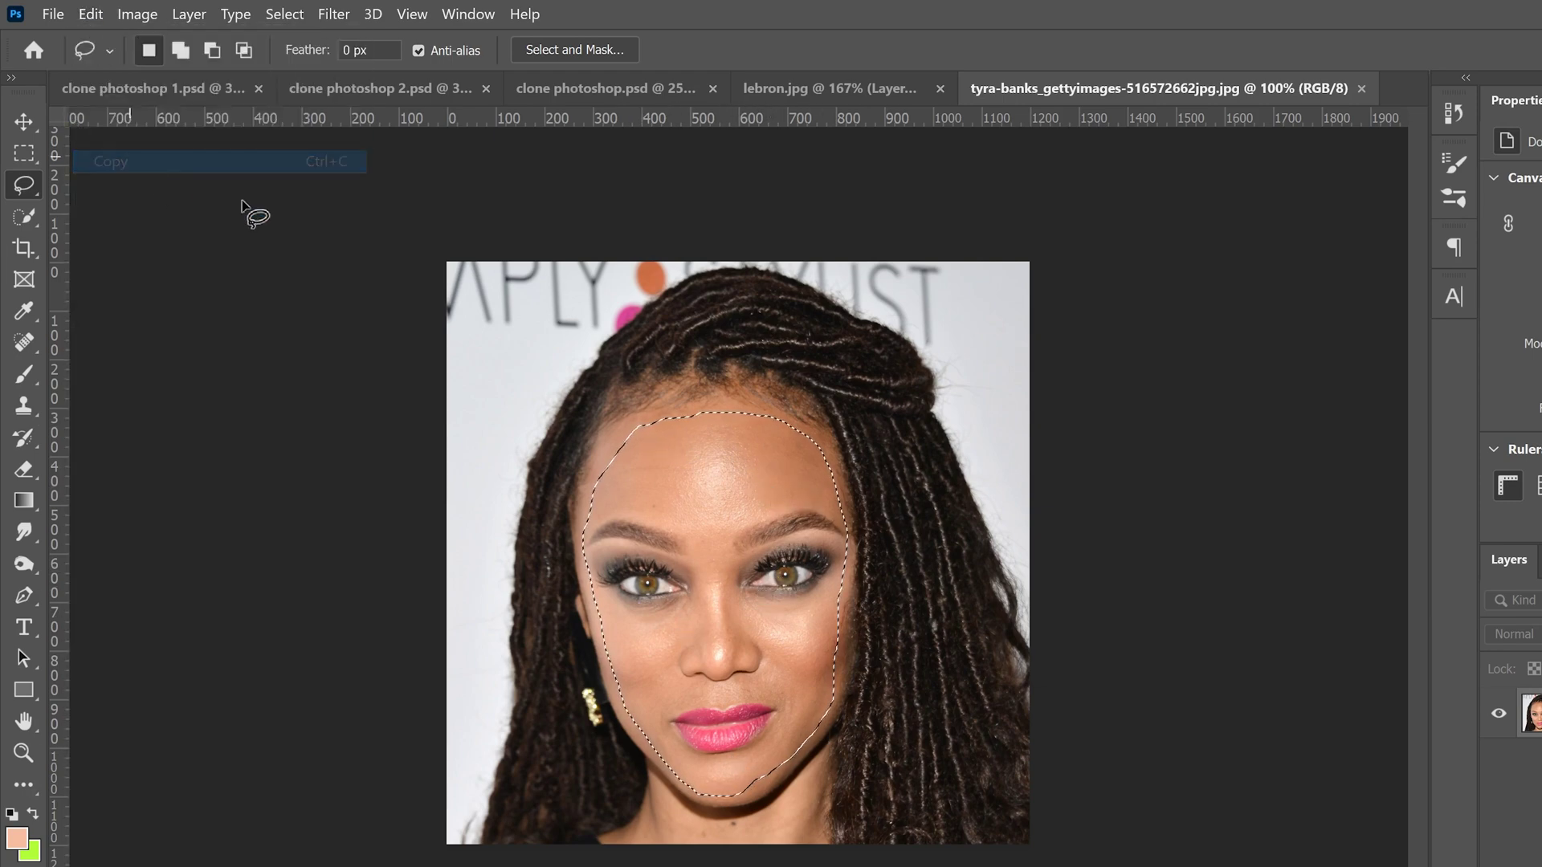
click(812, 90)
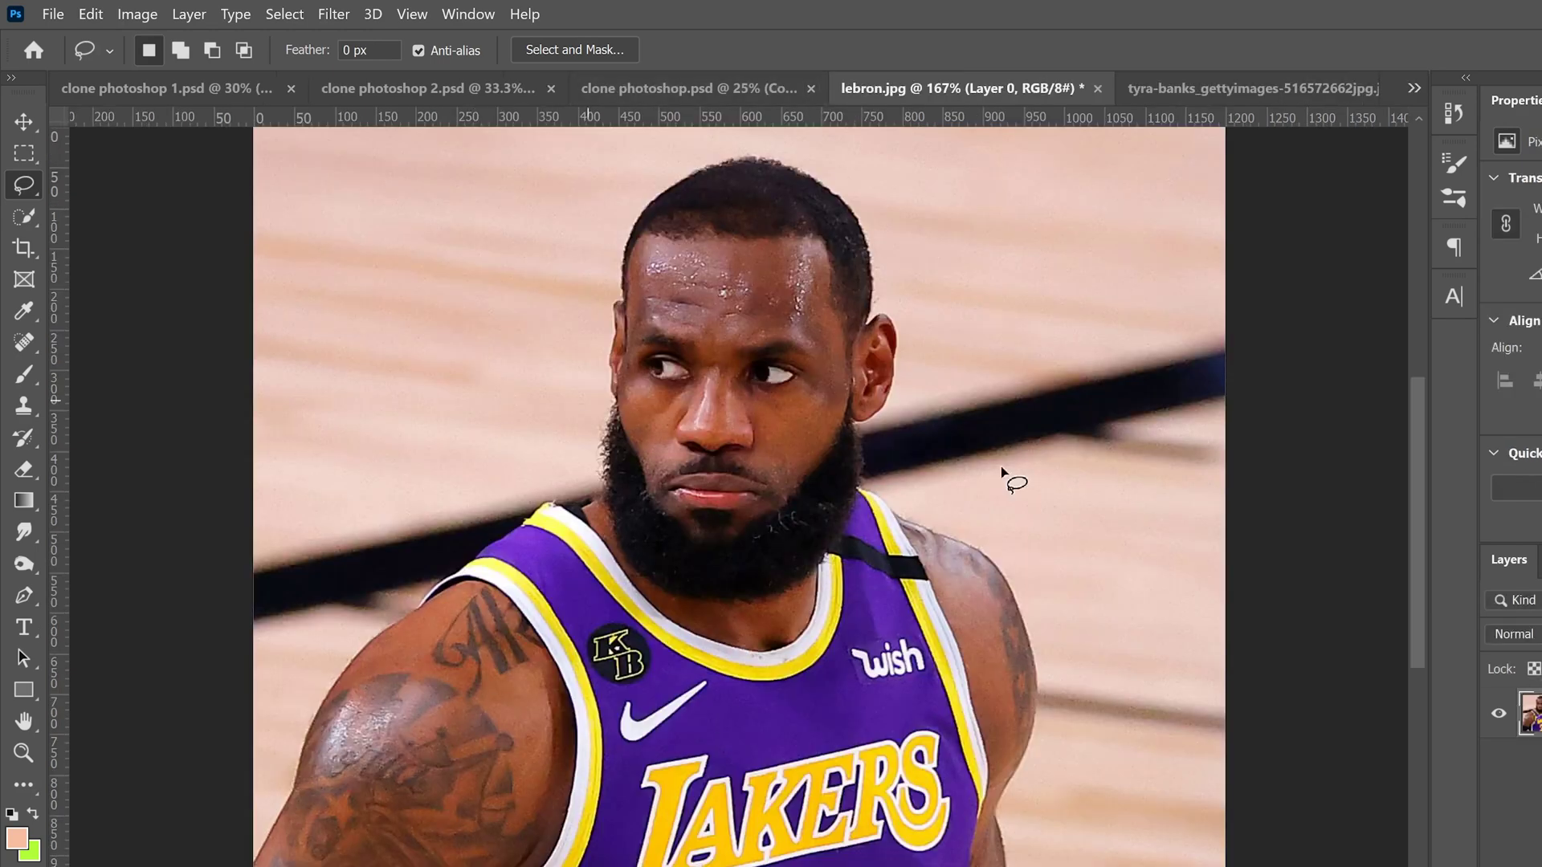
scroll(791, 488, up, 1)
click(90, 15)
click(135, 207)
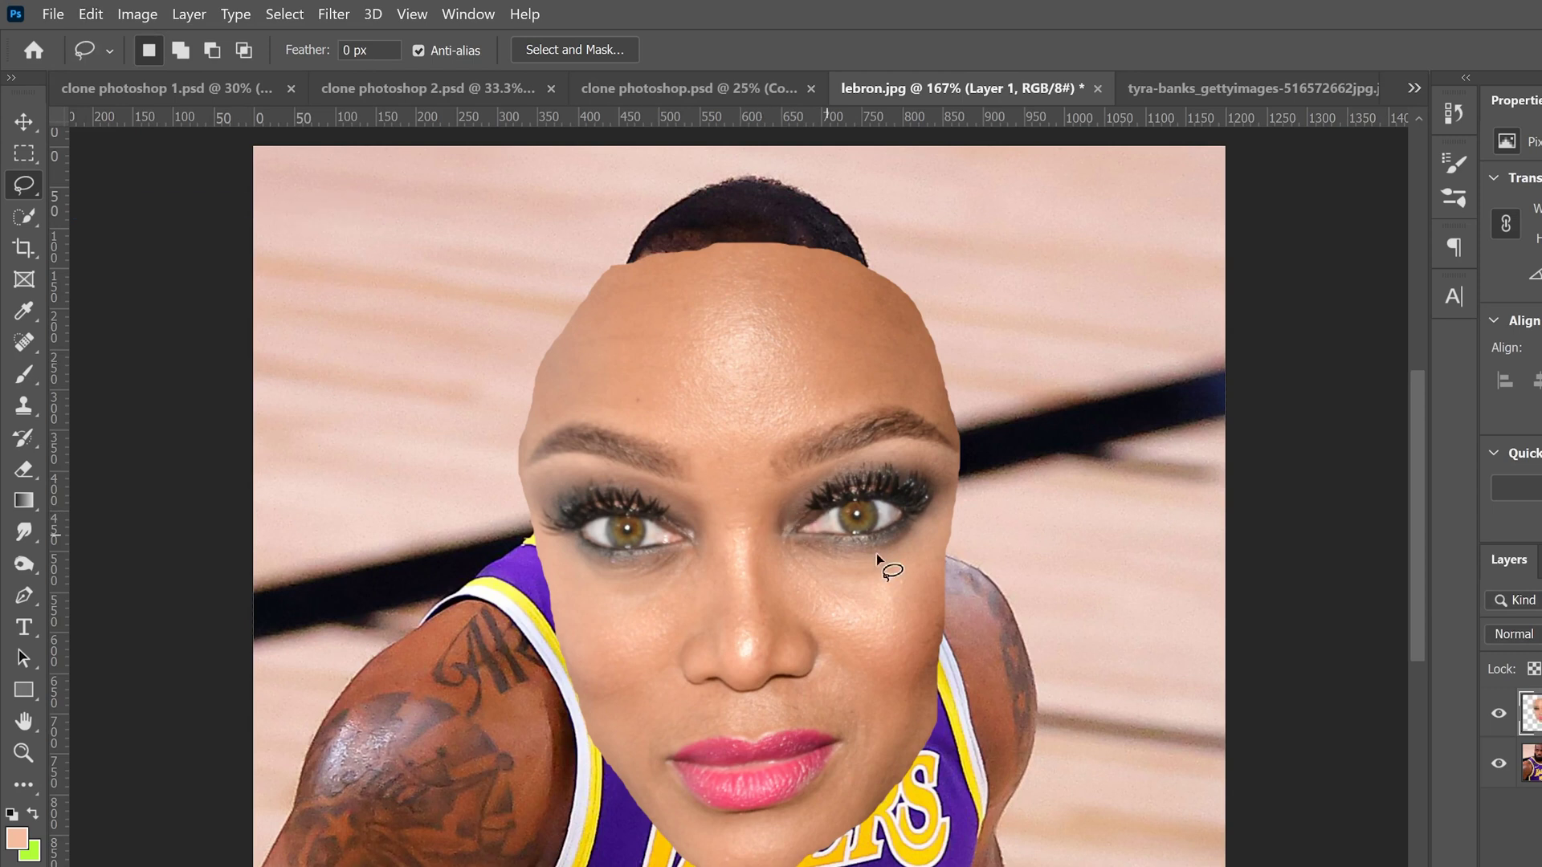
Free-transform the pasted face, scaling it down to about 55% and placing it over the player's face
click(22, 123)
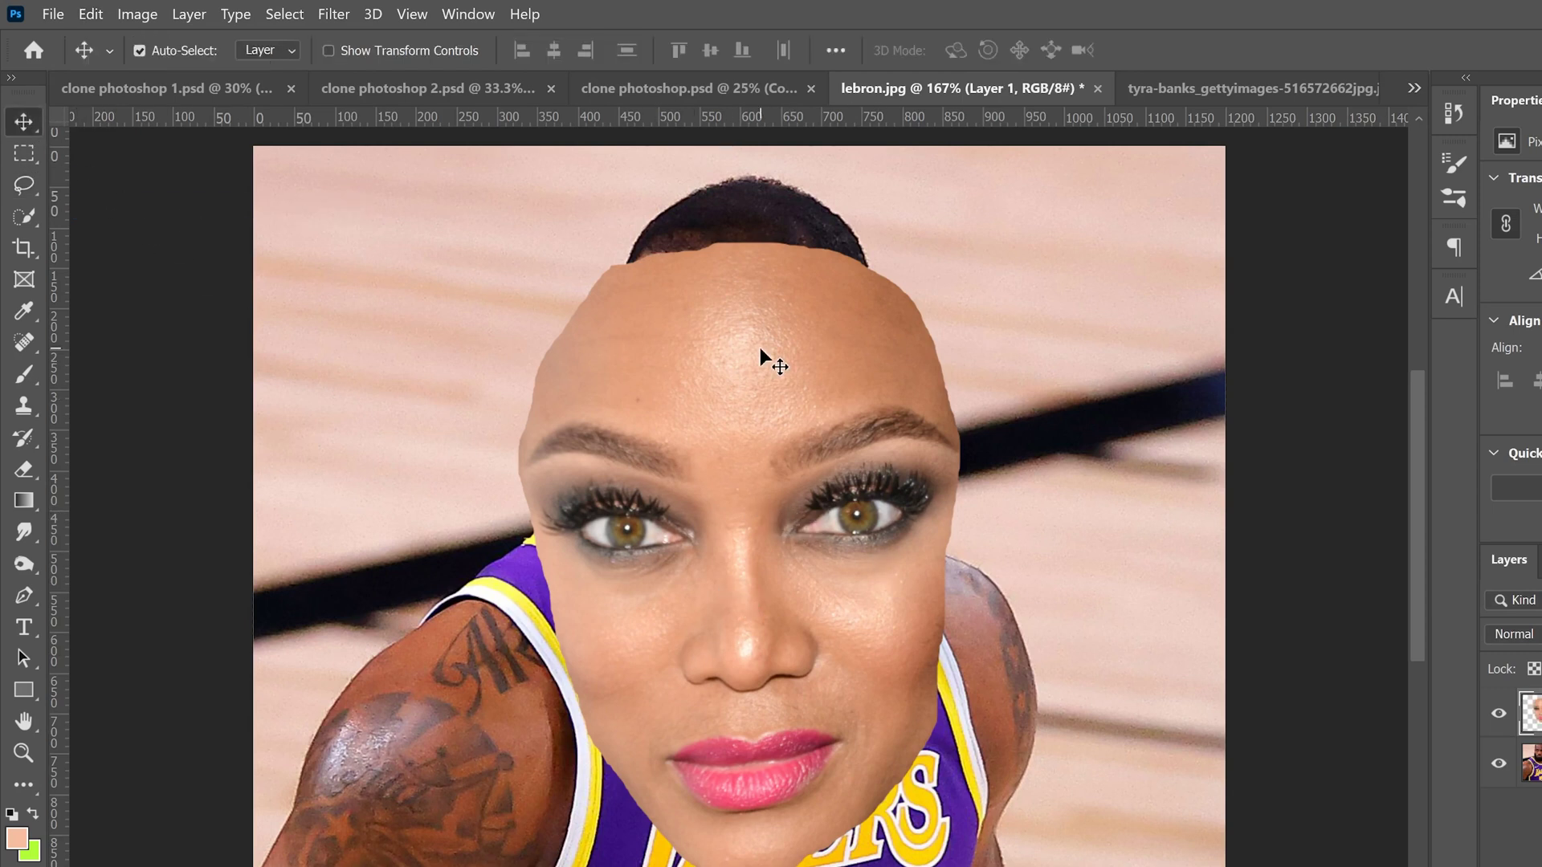
key(ctrl+t)
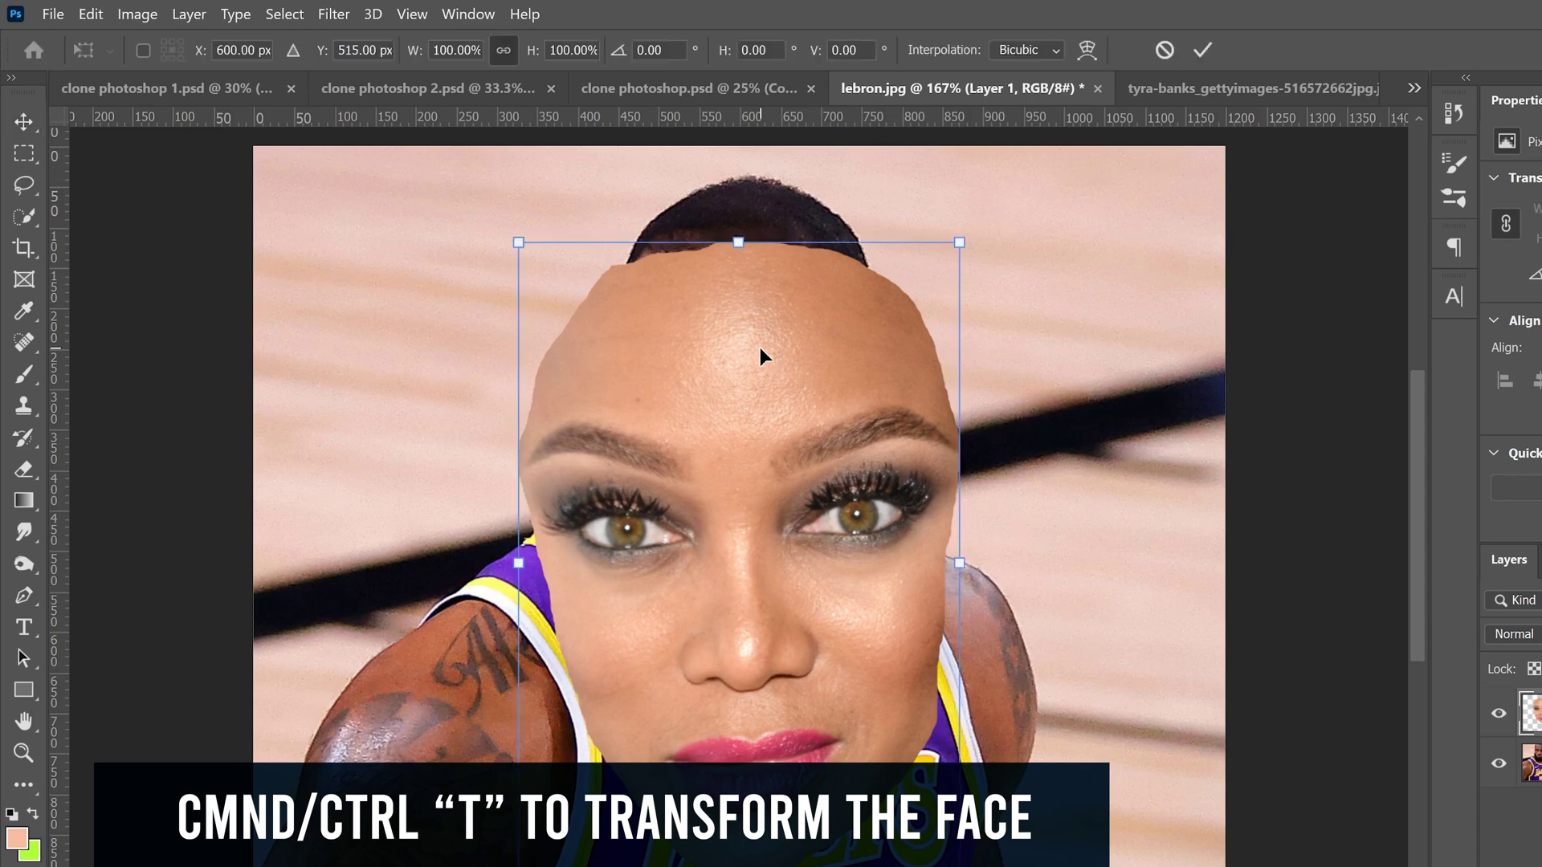
drag(517, 237, 787, 562)
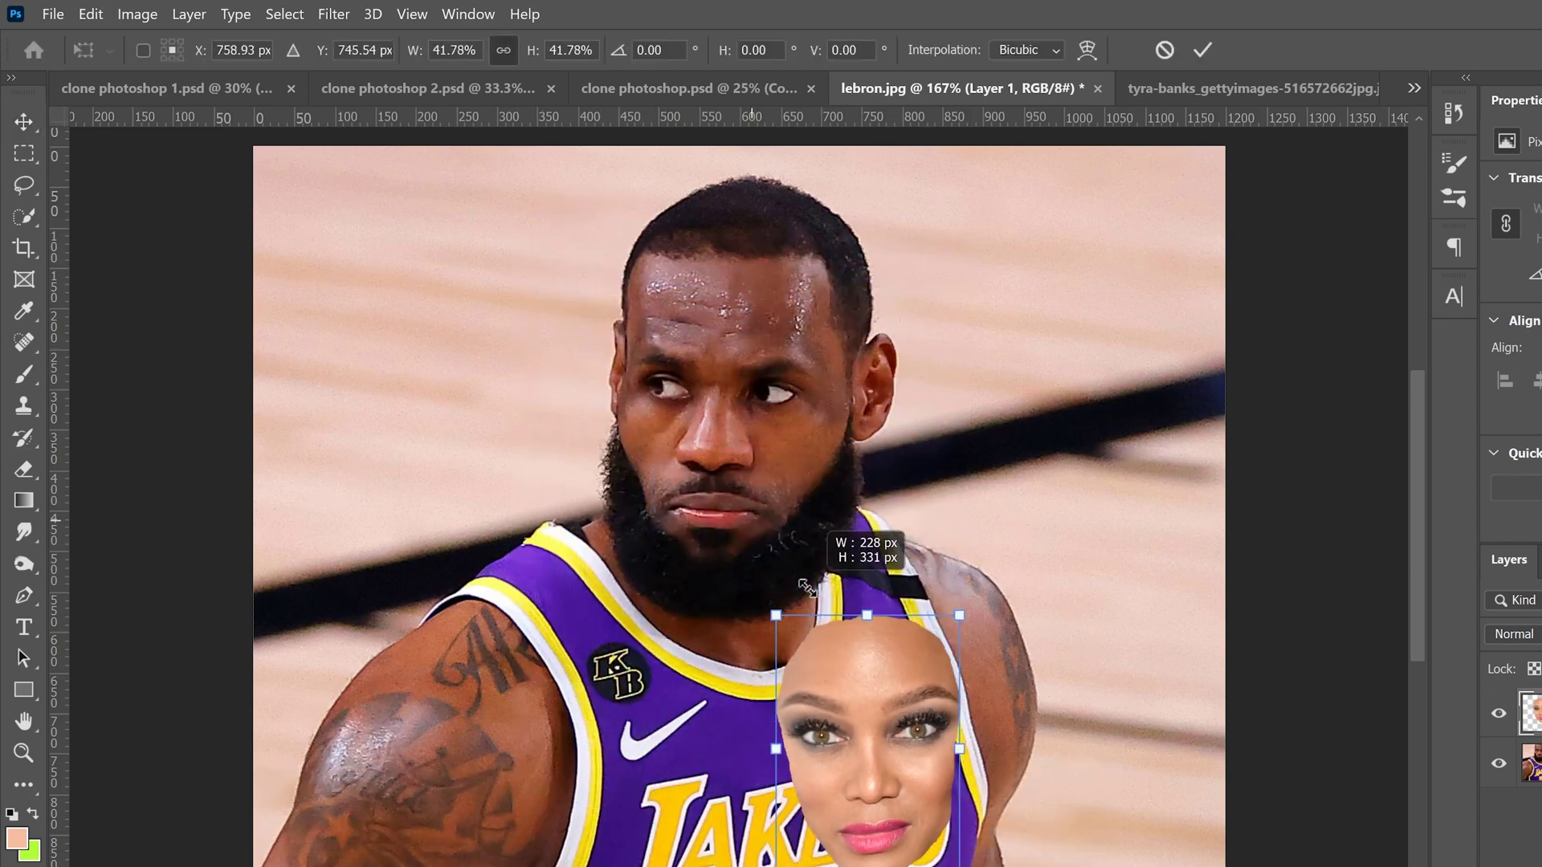
drag(891, 675, 860, 193)
drag(786, 282, 765, 317)
Reduce Layer 1's opacity to 75% and rotate the face about 7° clockwise at 55% scale to match the head's tilt
click(1457, 634)
drag(1539, 667, 1484, 667)
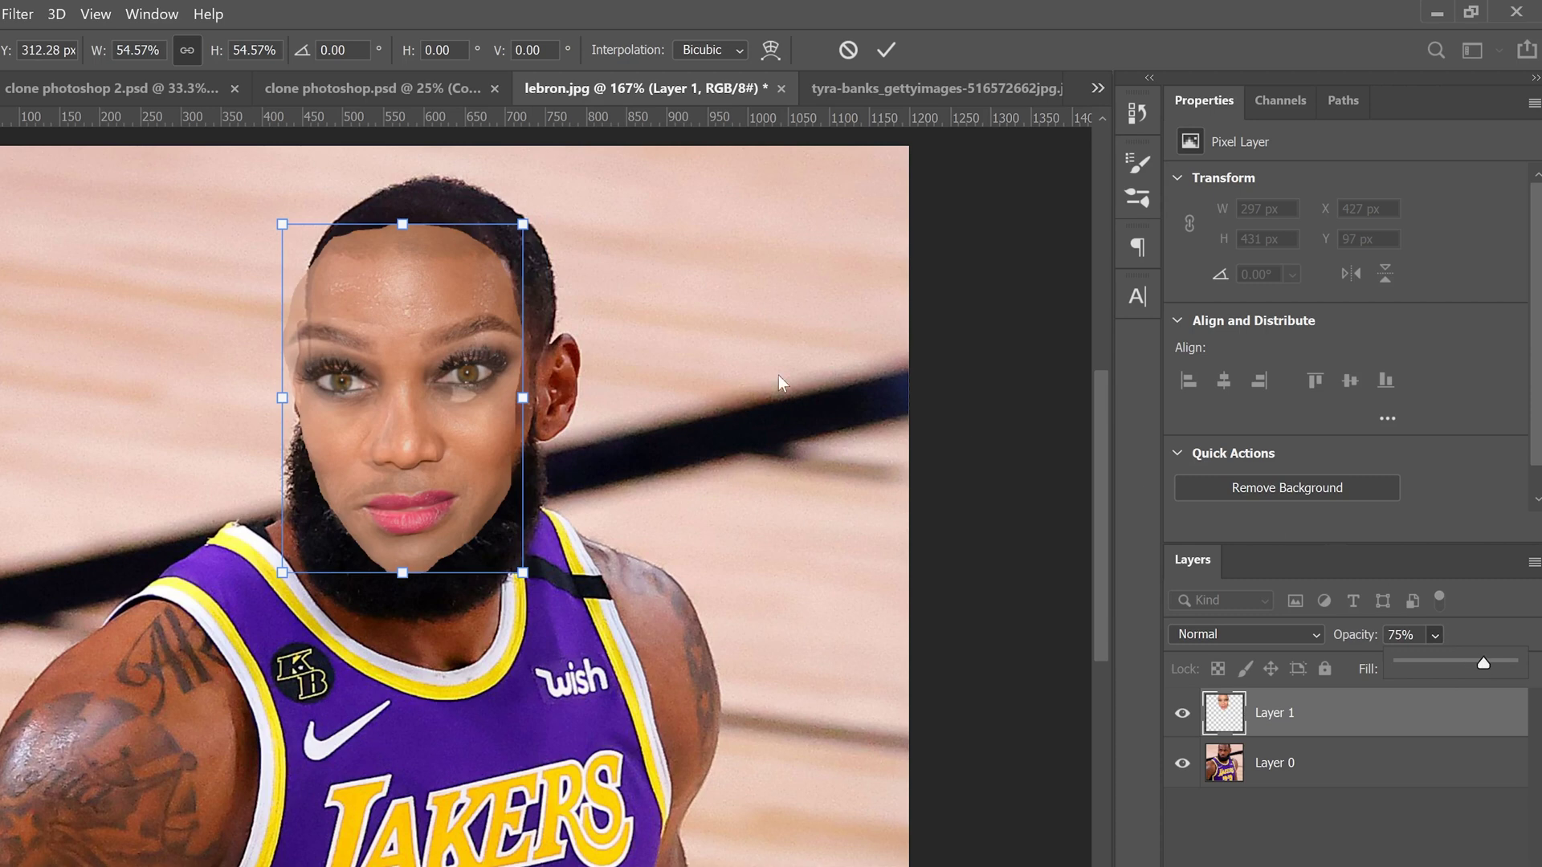
click(527, 235)
drag(527, 235, 575, 215)
mouse_move(445, 289)
mouse_down()
mouse_move(451, 258)
mouse_move(447, 291)
mouse_up()
drag(371, 484, 399, 432)
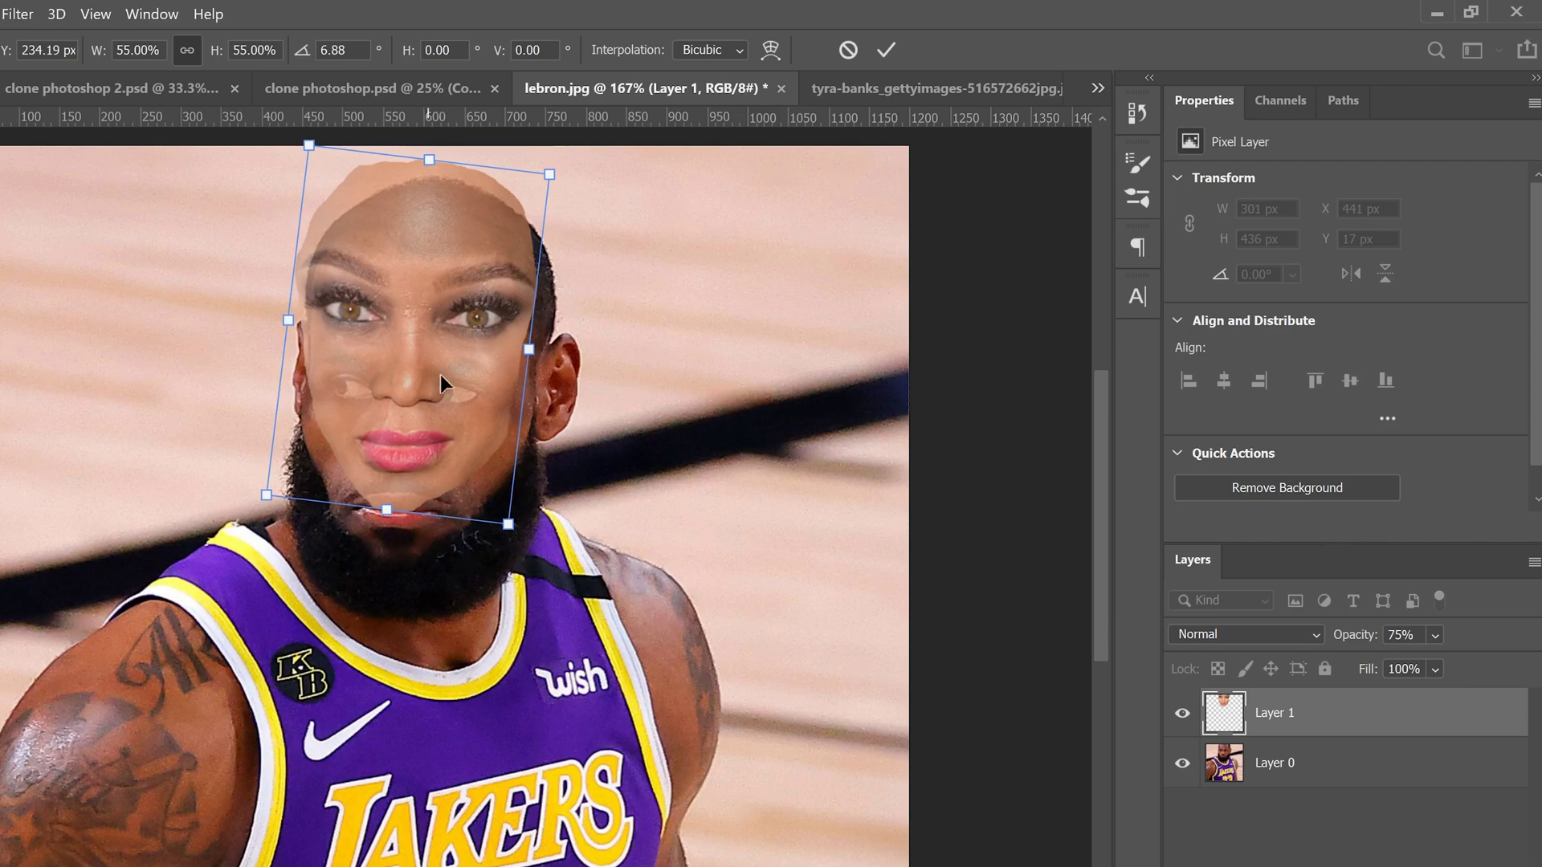
Refine the face's fit over the player's features at about 51% scale and 7.33° rotation, and apply the transform
drag(443, 244, 442, 305)
drag(559, 221, 533, 246)
drag(469, 302, 435, 330)
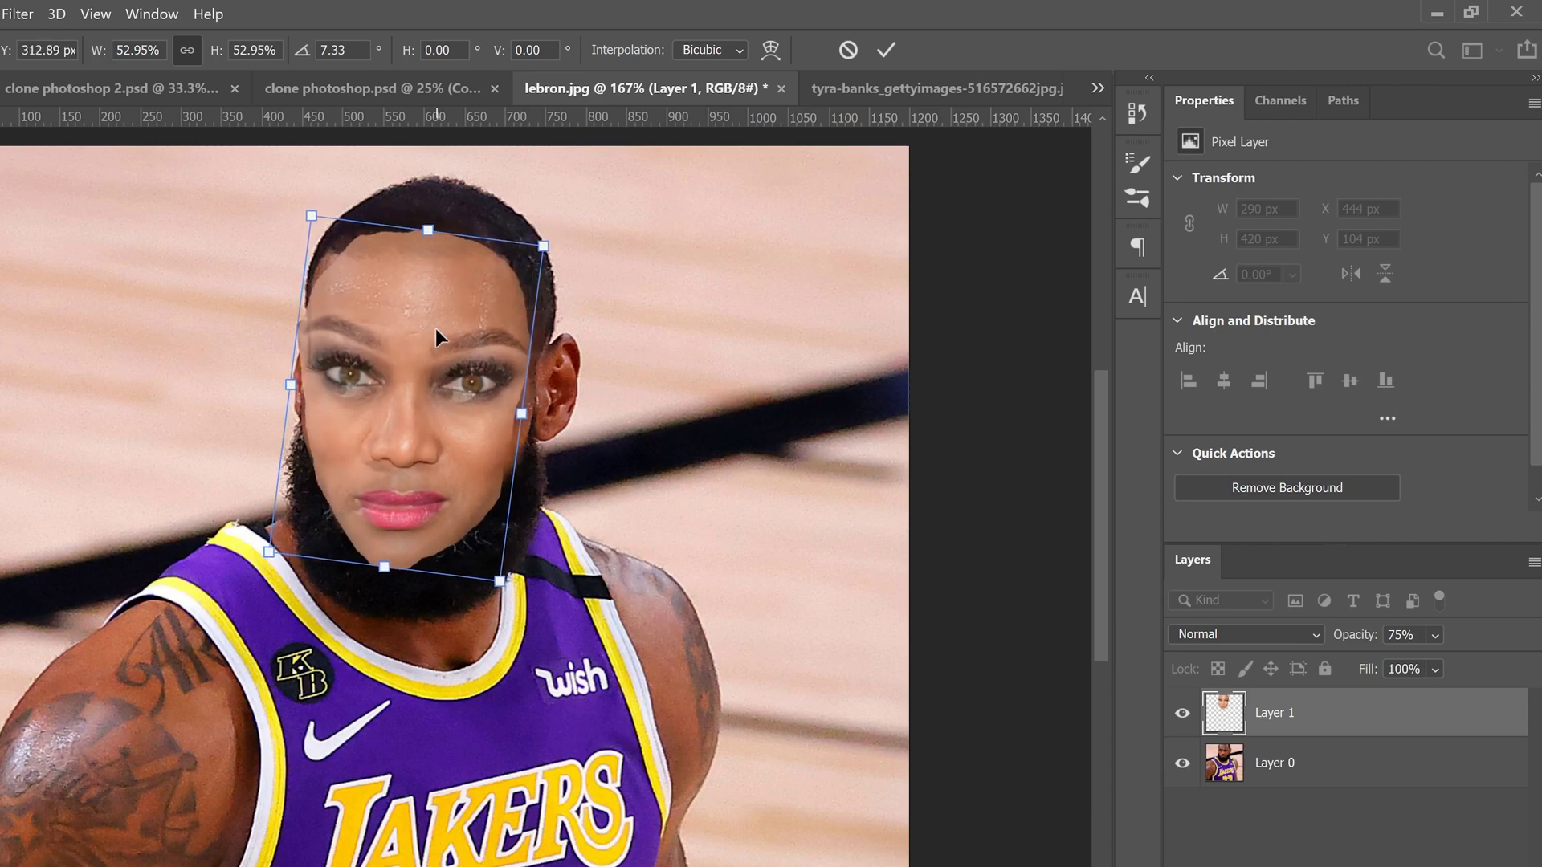
drag(312, 210, 315, 222)
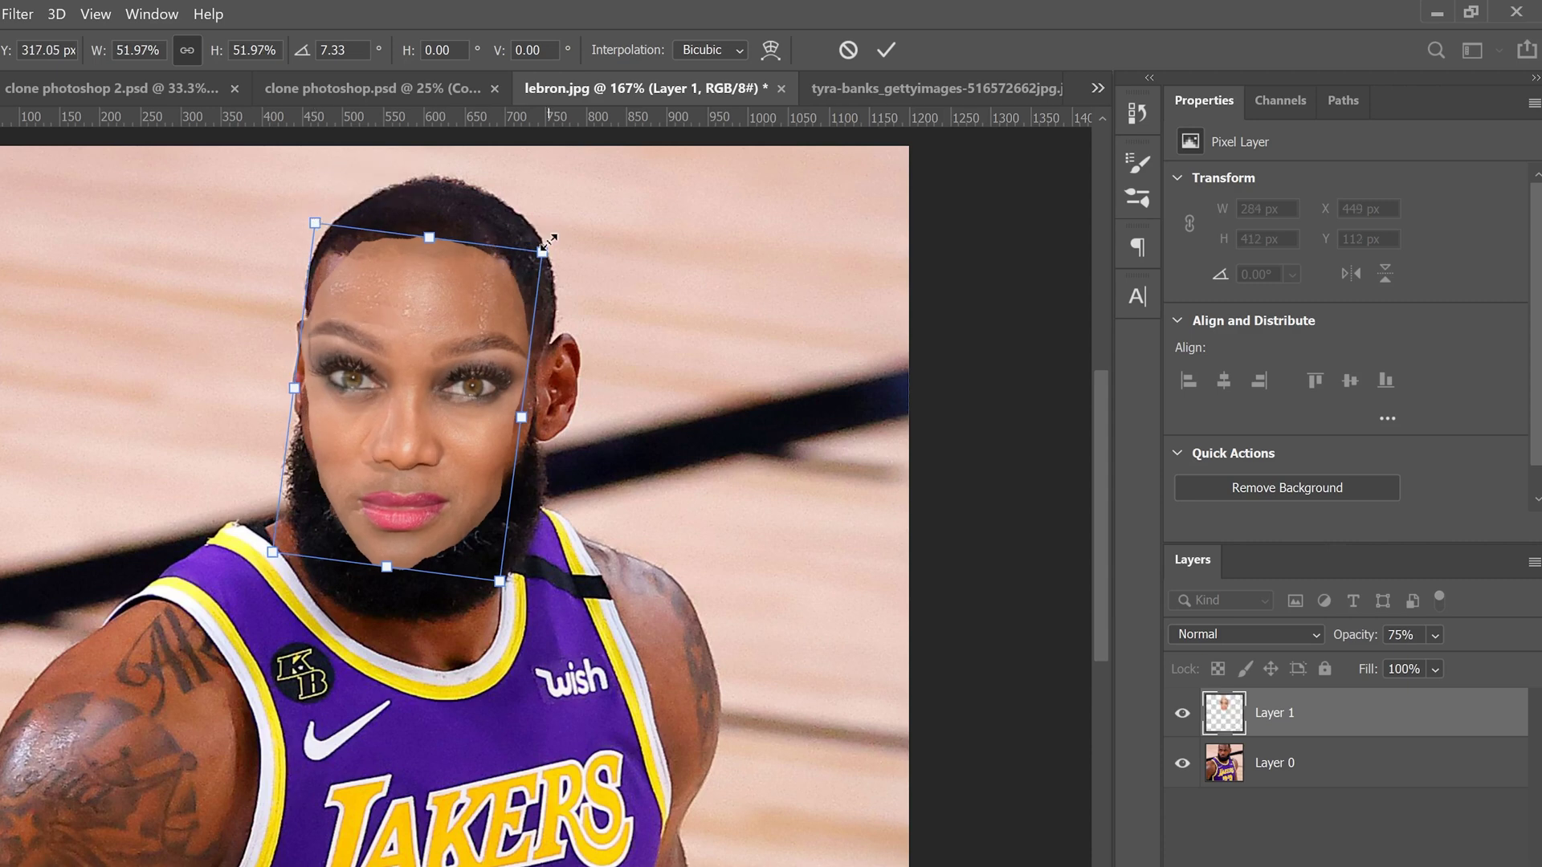
drag(547, 244, 542, 254)
drag(307, 227, 309, 231)
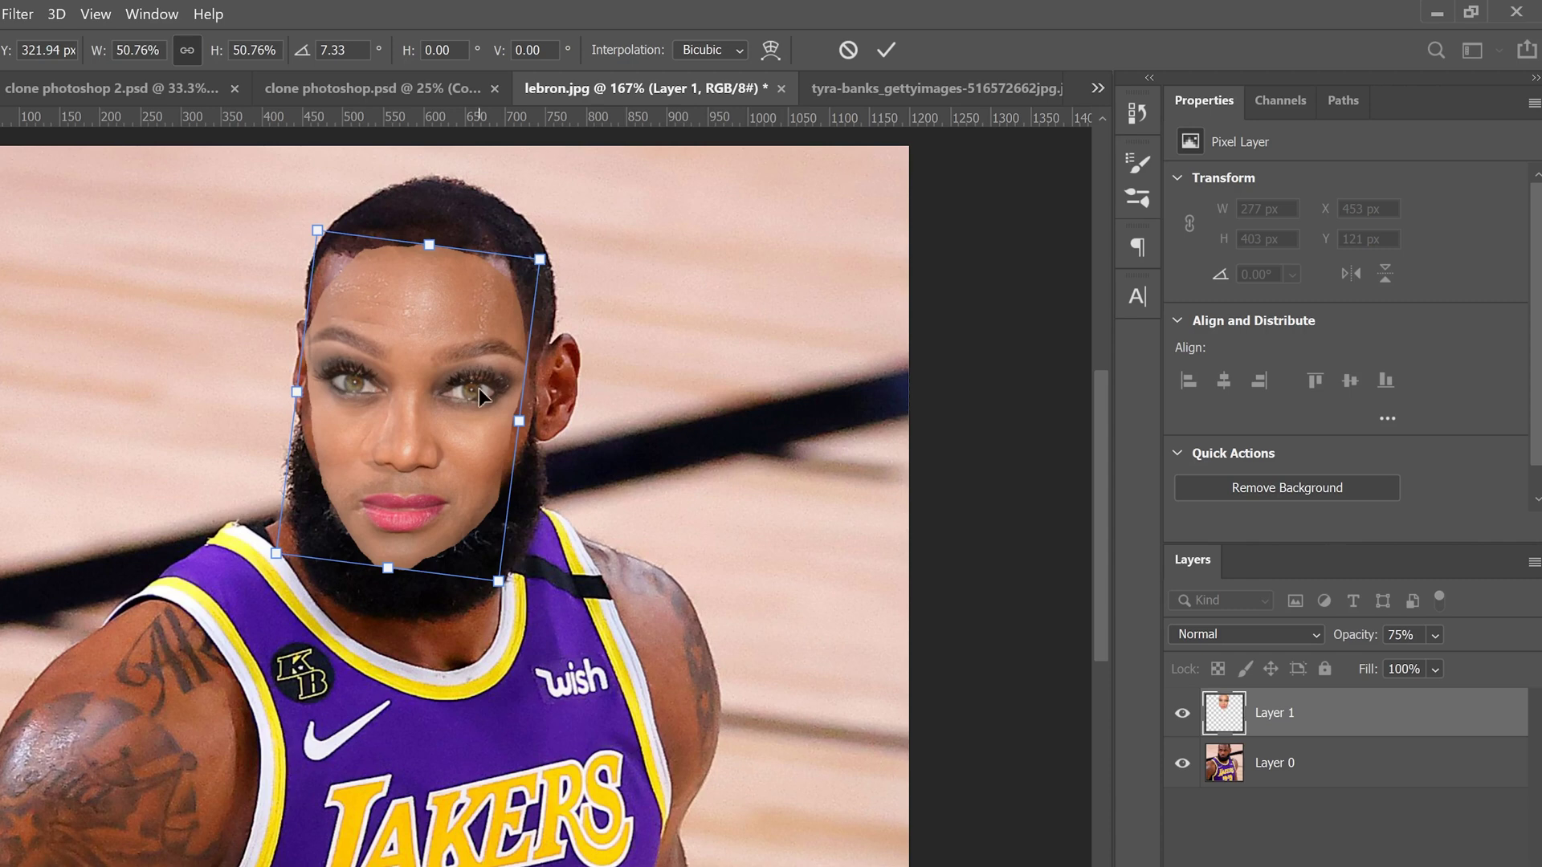
drag(452, 353, 452, 347)
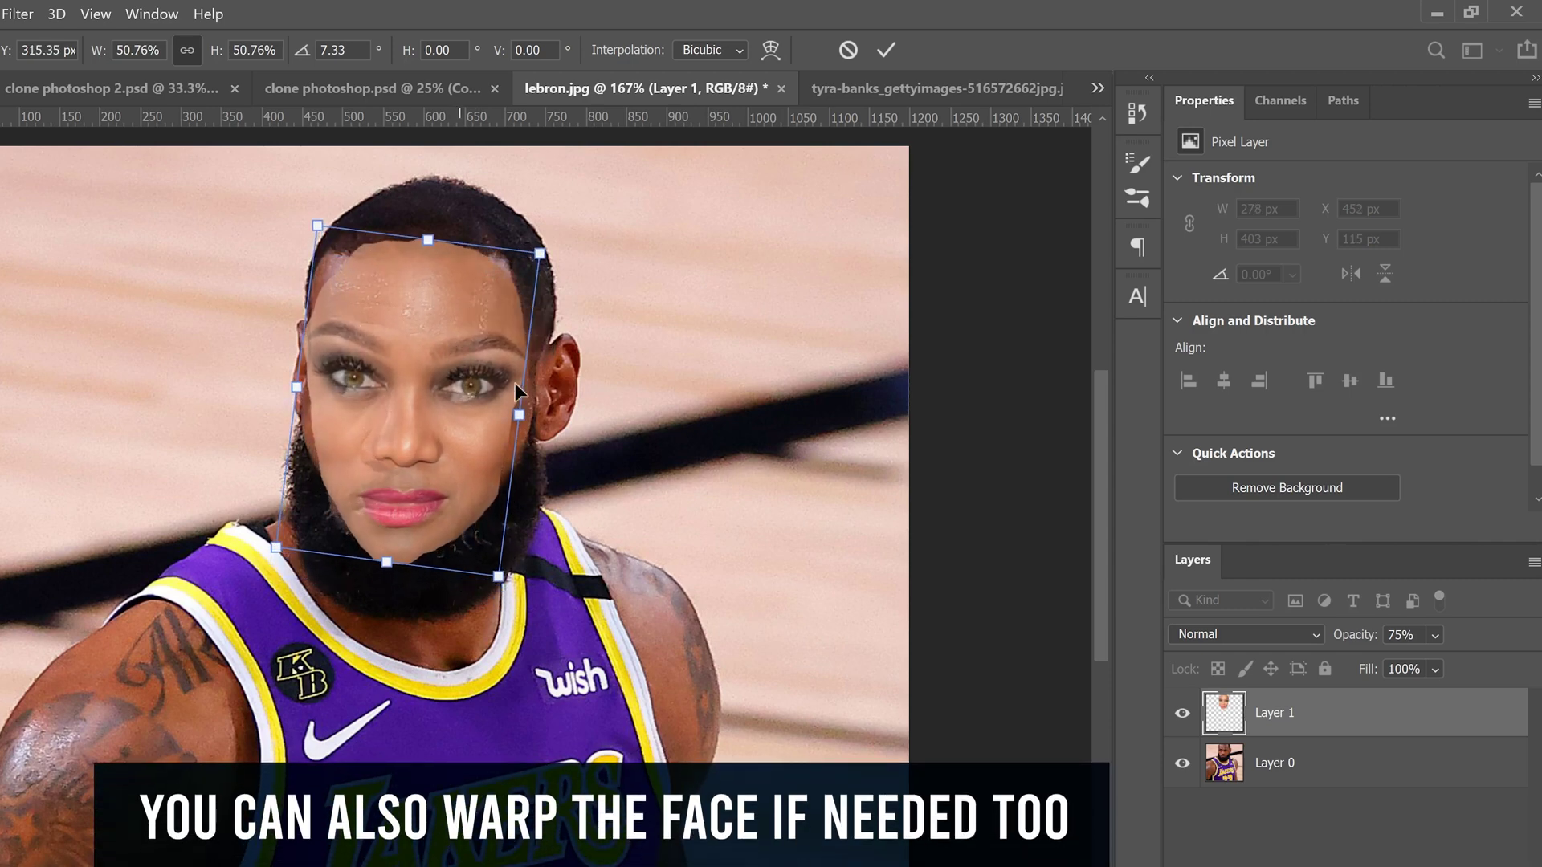
click(885, 53)
Restore Layer 1's opacity to 100% and add a layer mask to it
drag(1433, 636, 1522, 663)
click(1214, 712)
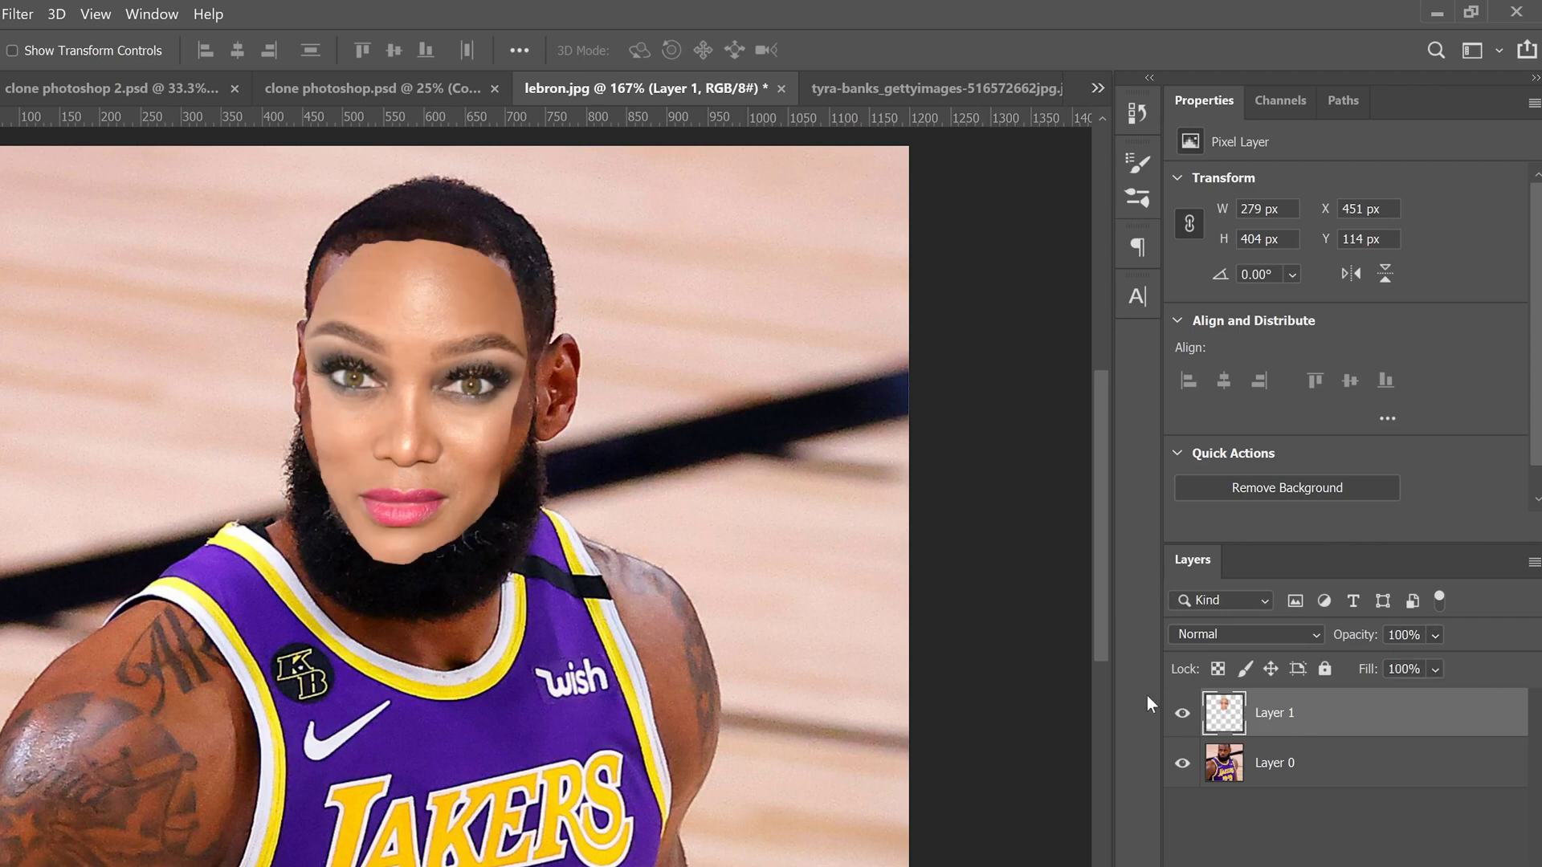
key(ctrl+plus)
key(ctrl+plus)
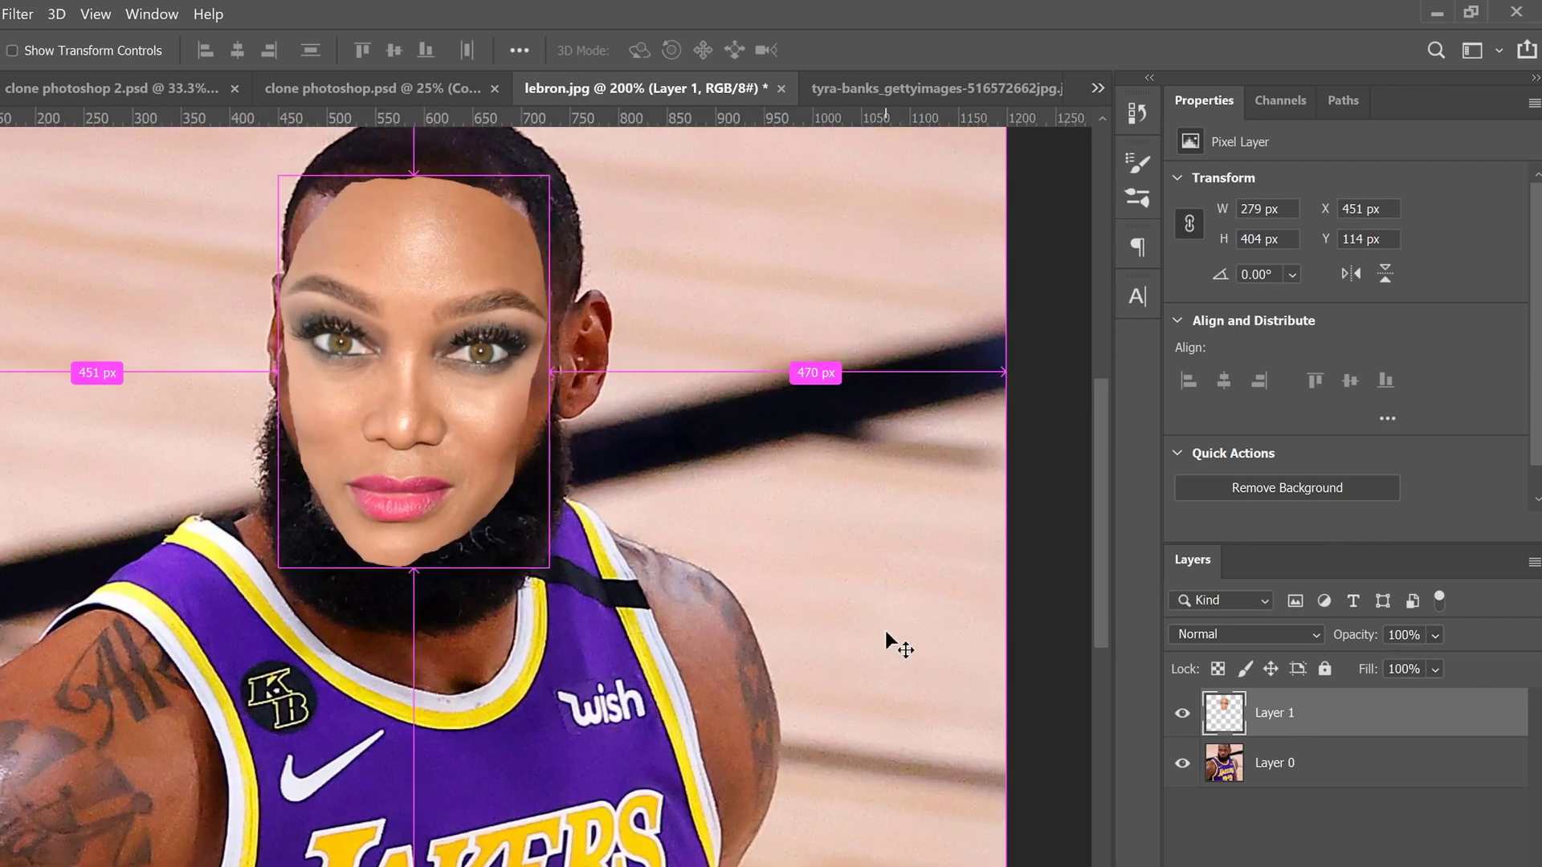
scroll(801, 627, up, 3)
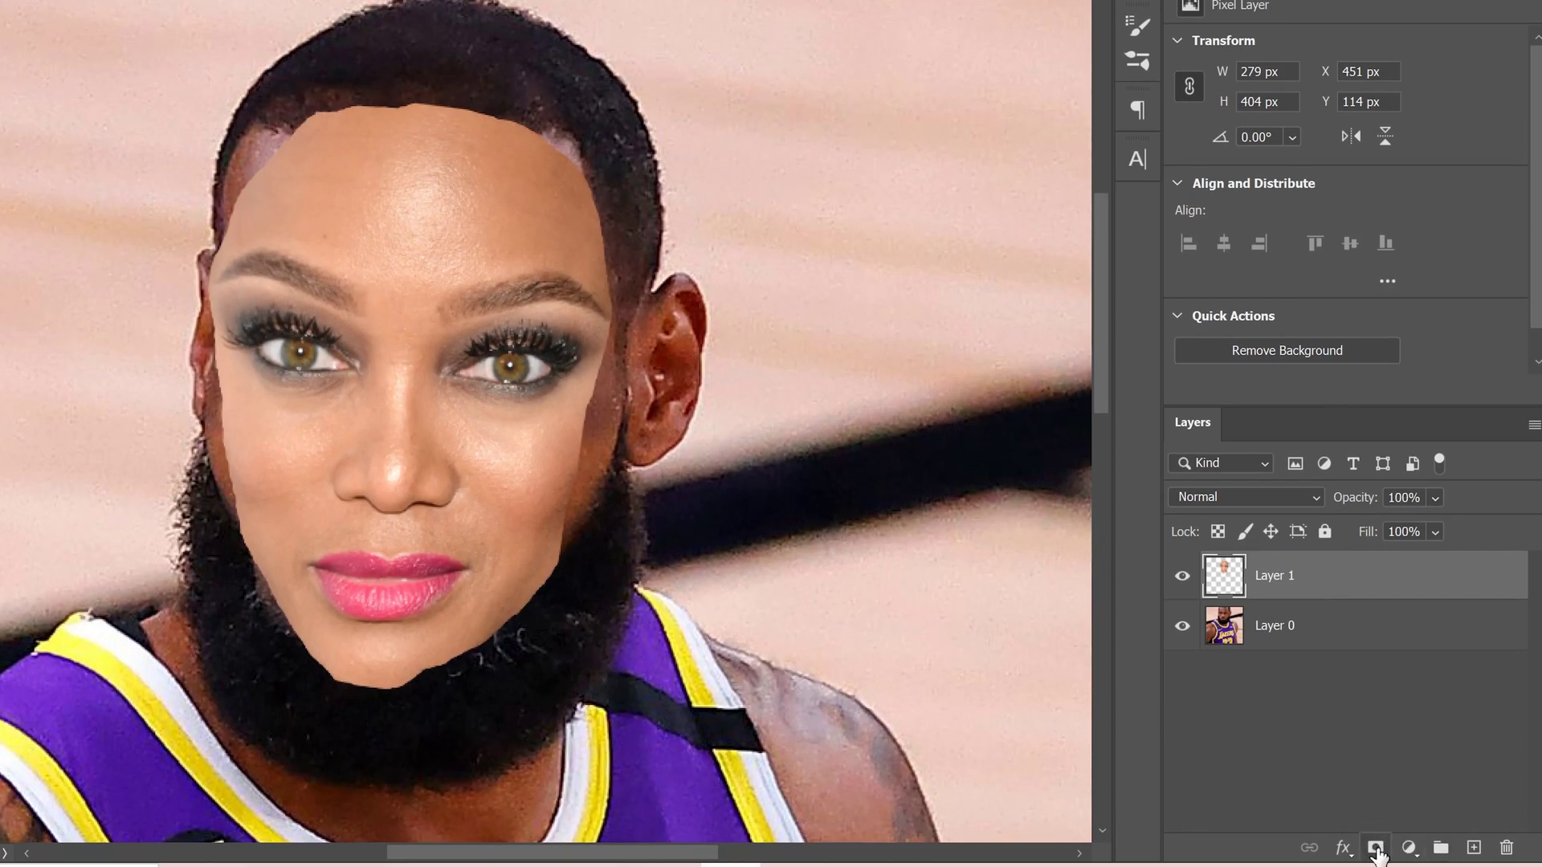
click(1375, 849)
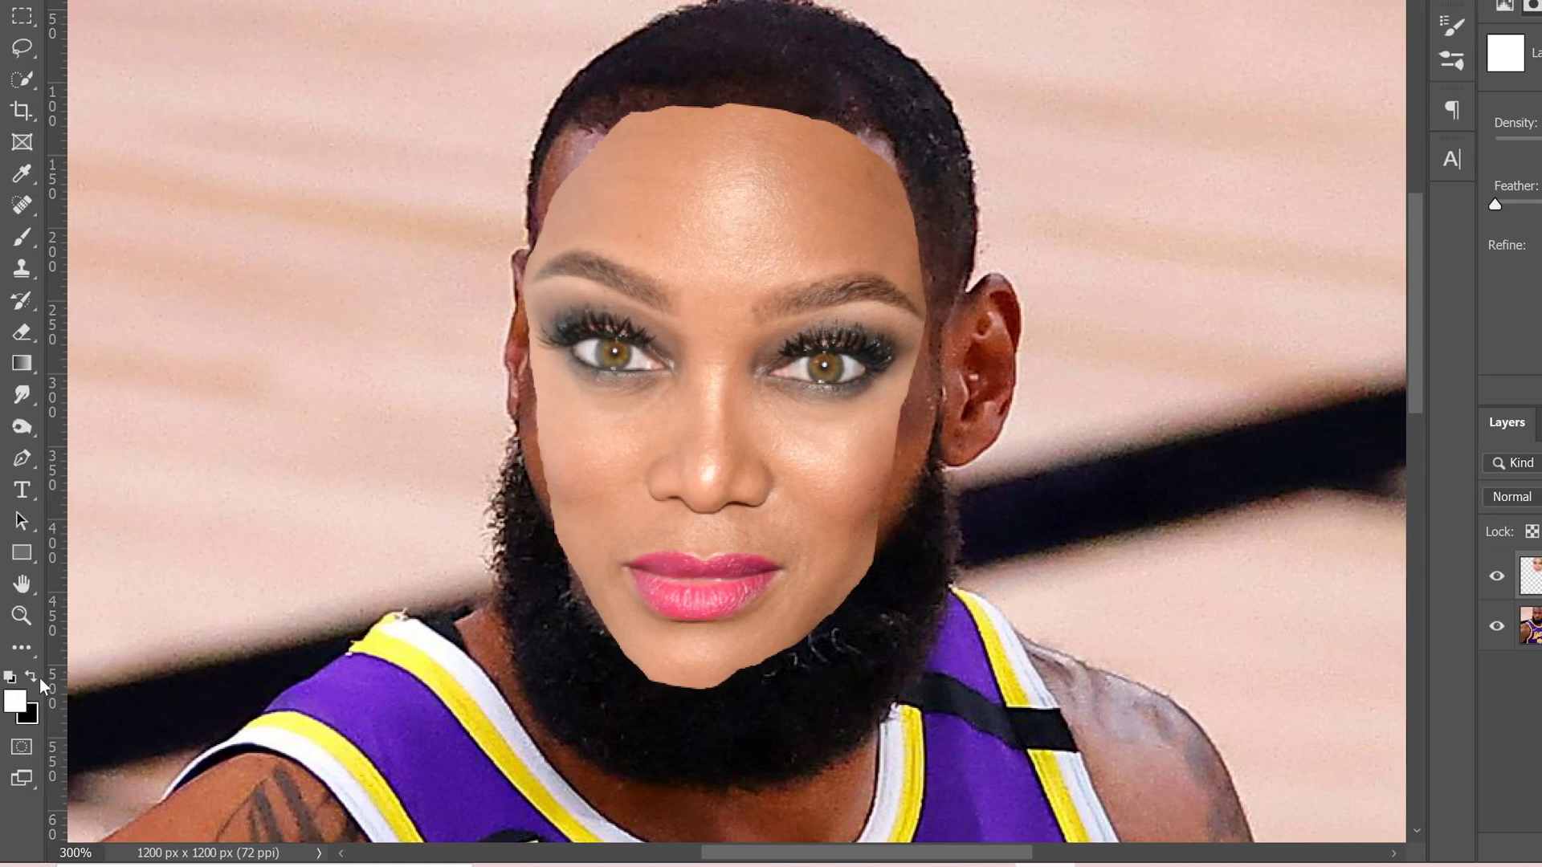
Set up a black Brush with a size of 51 px, full hardness and 100% opacity for painting on the mask
key(x)
click(16, 246)
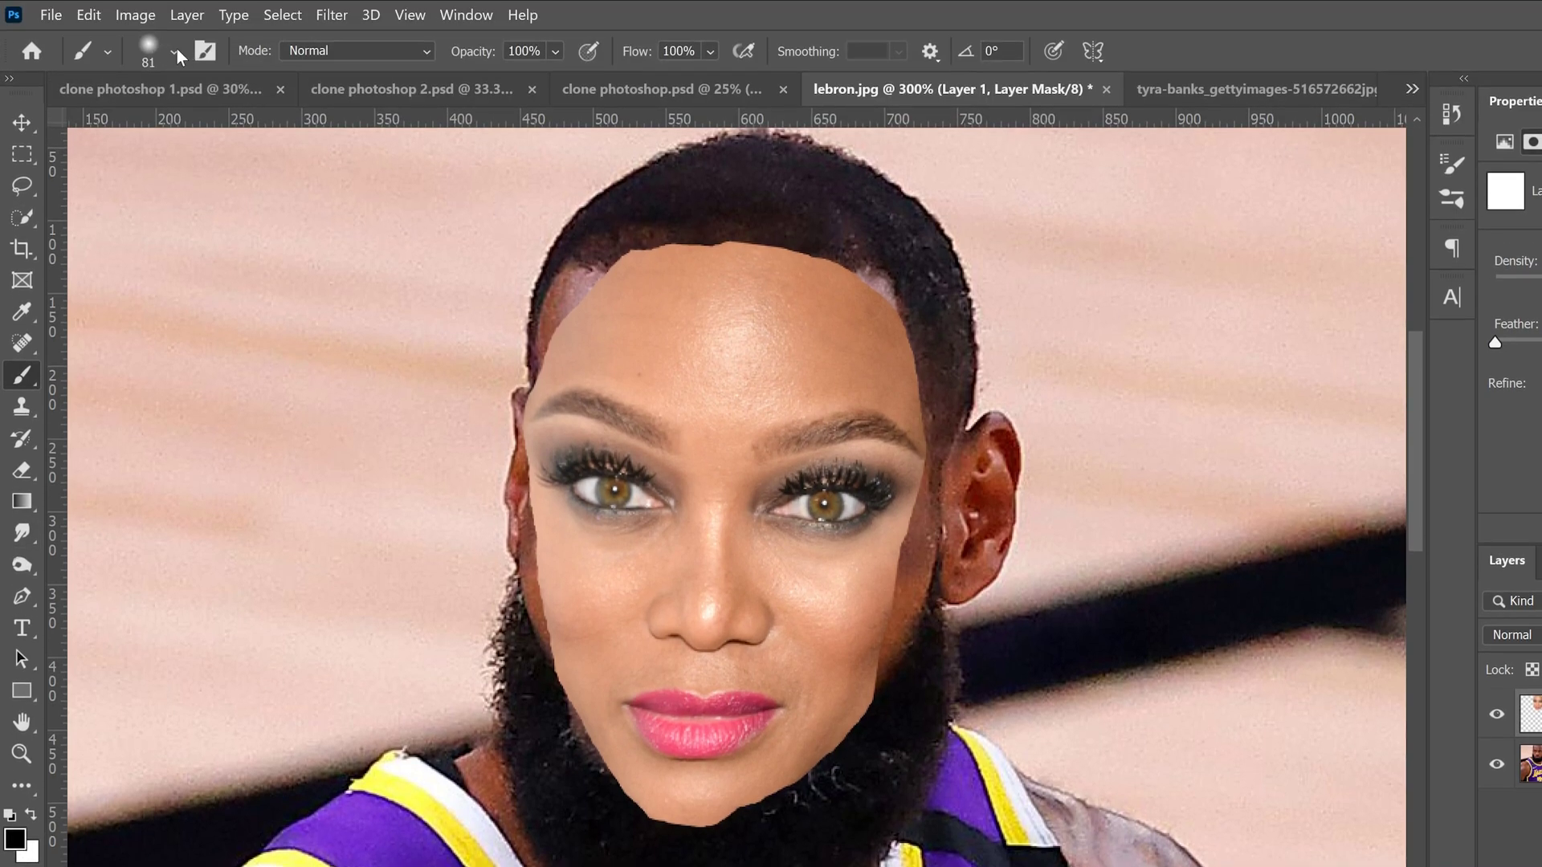
click(174, 53)
drag(185, 125, 174, 132)
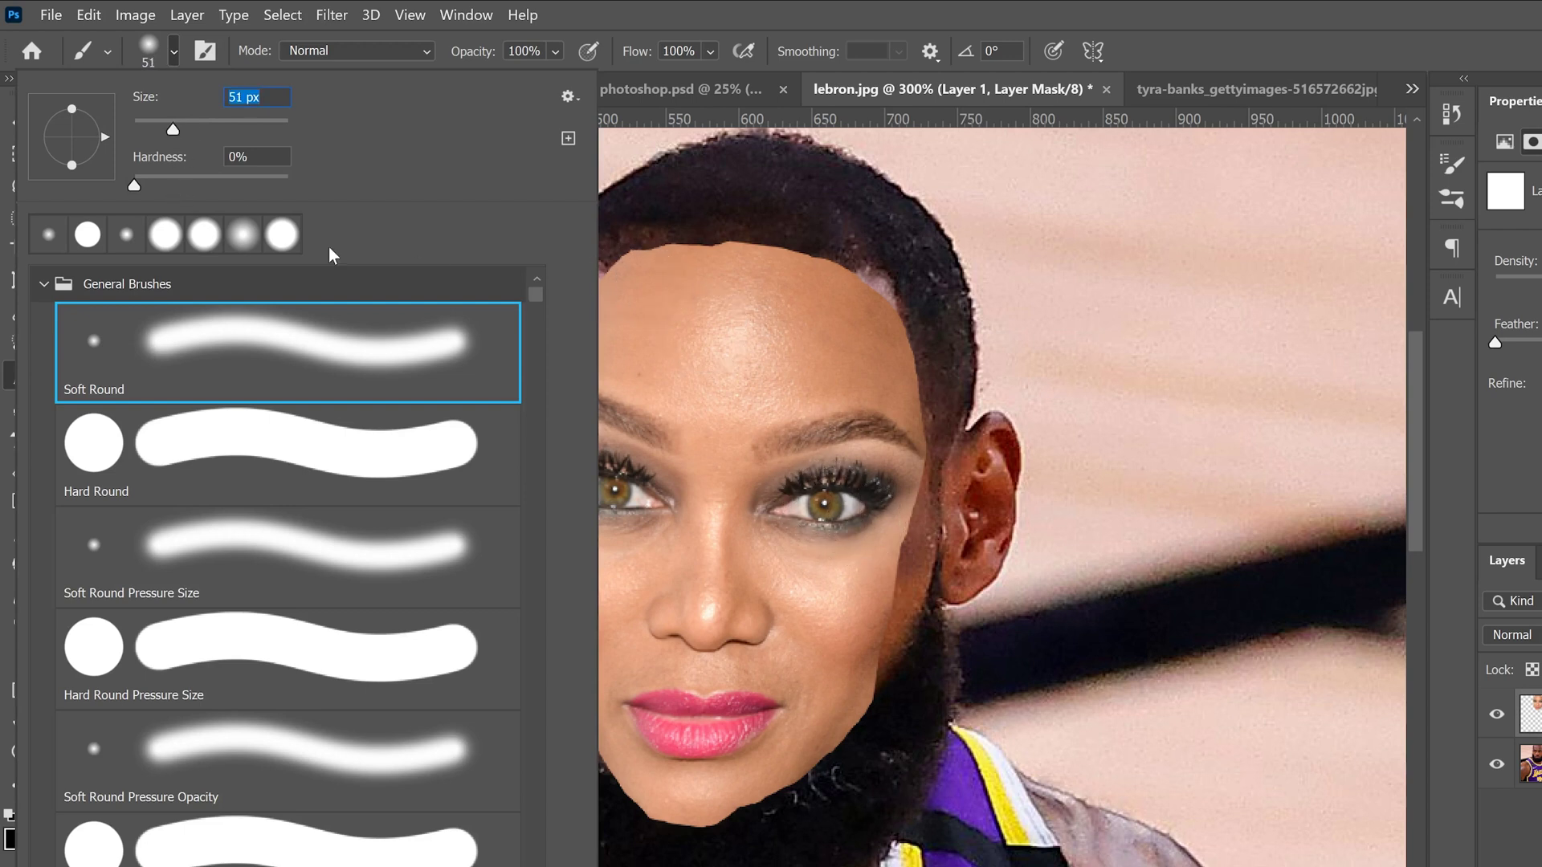
drag(134, 181, 339, 181)
key(Return)
click(556, 51)
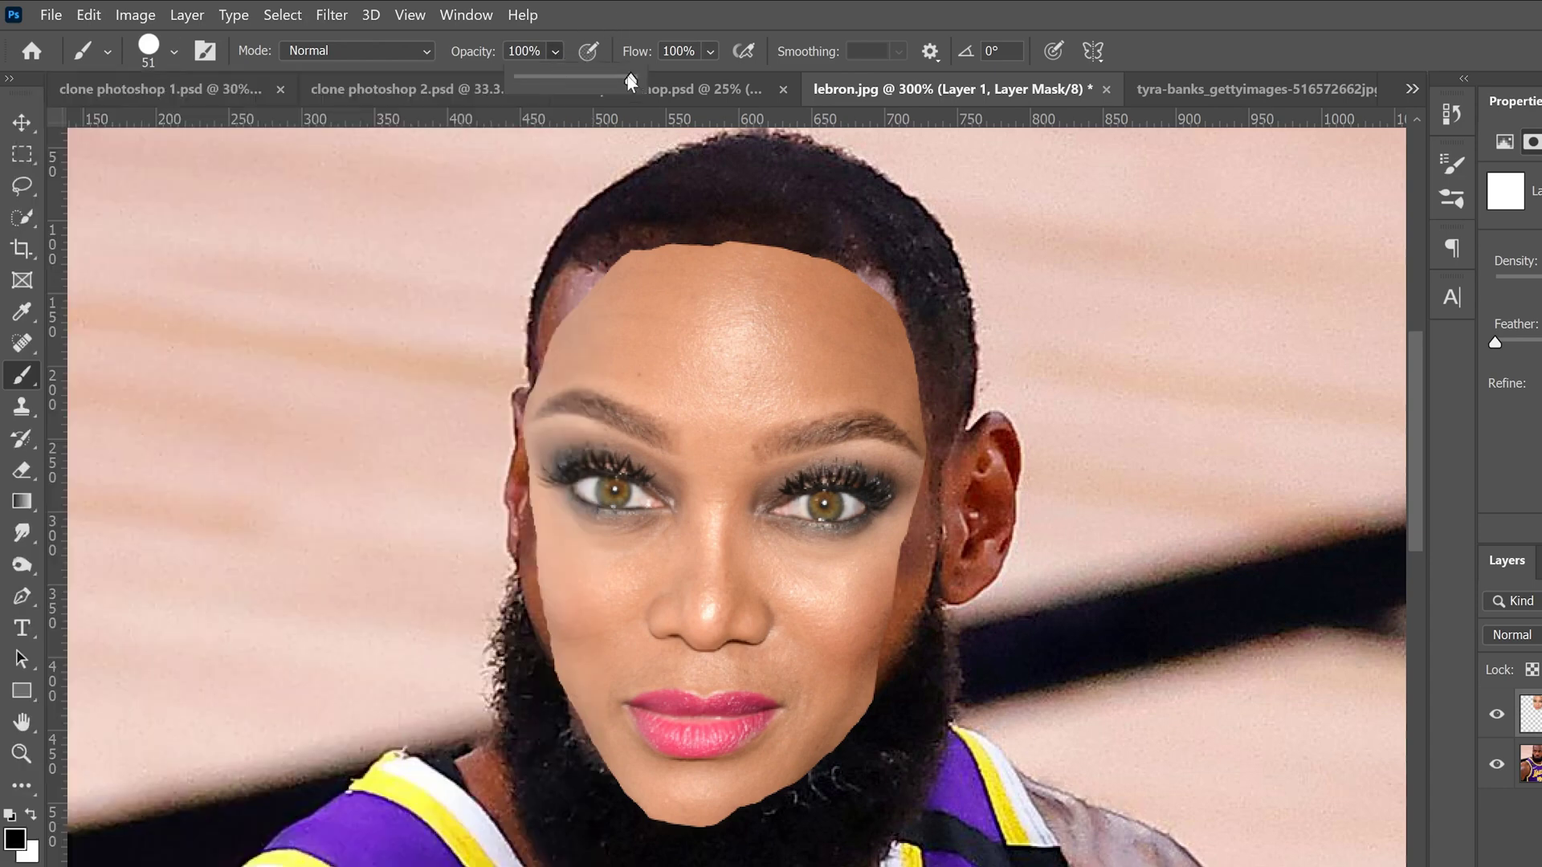
click(671, 8)
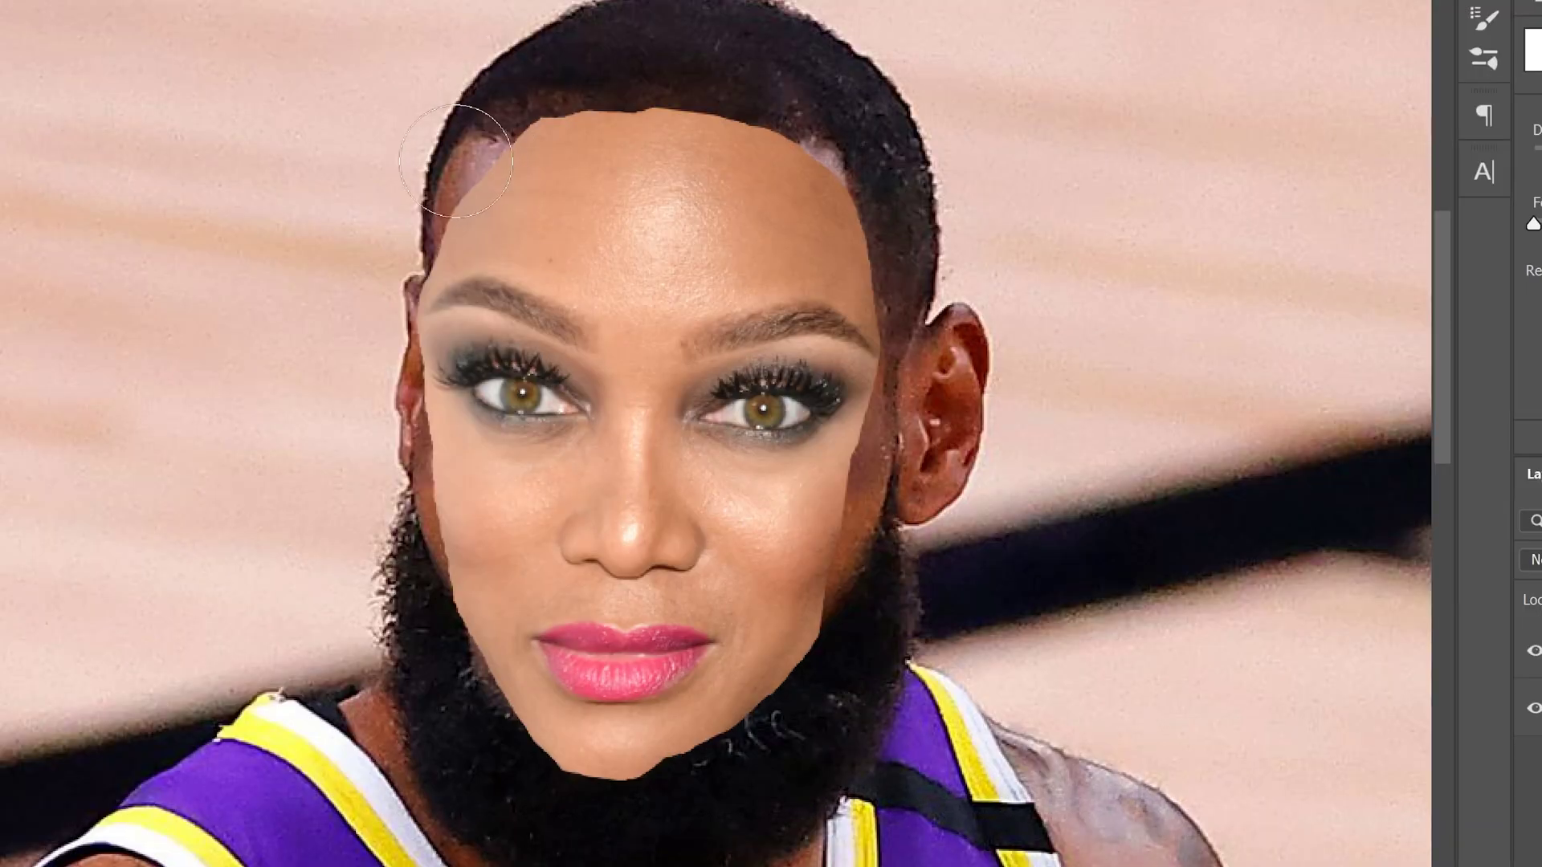
Paint the mask black around the pasted face's forehead, sides and chin to trim its edges, and apply the layer mask
mouse_move(512, 107)
mouse_down()
mouse_move(545, 98)
mouse_move(534, 123)
mouse_move(673, 113)
mouse_move(464, 147)
mouse_move(580, 120)
mouse_move(733, 126)
mouse_move(613, 113)
mouse_move(817, 155)
mouse_move(921, 288)
mouse_move(872, 188)
mouse_move(924, 373)
mouse_move(874, 616)
mouse_move(810, 715)
mouse_move(863, 636)
mouse_move(802, 700)
mouse_move(836, 637)
mouse_move(822, 674)
mouse_move(674, 763)
mouse_move(580, 777)
mouse_move(513, 756)
mouse_move(573, 780)
mouse_move(597, 781)
mouse_move(484, 725)
mouse_move(395, 564)
mouse_up()
key(ctrl+z)
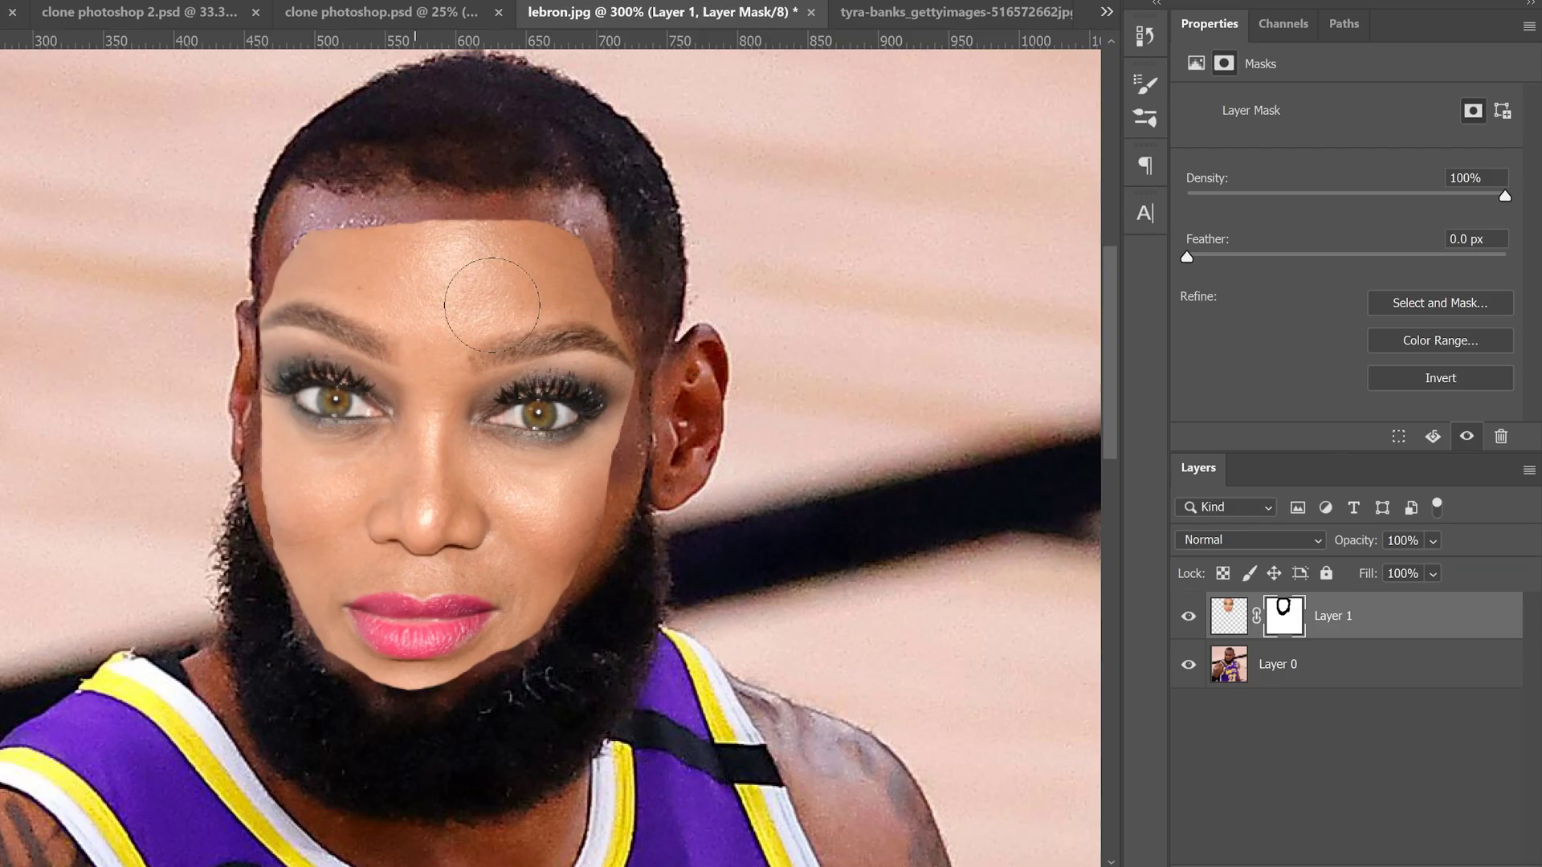
right_click(1283, 622)
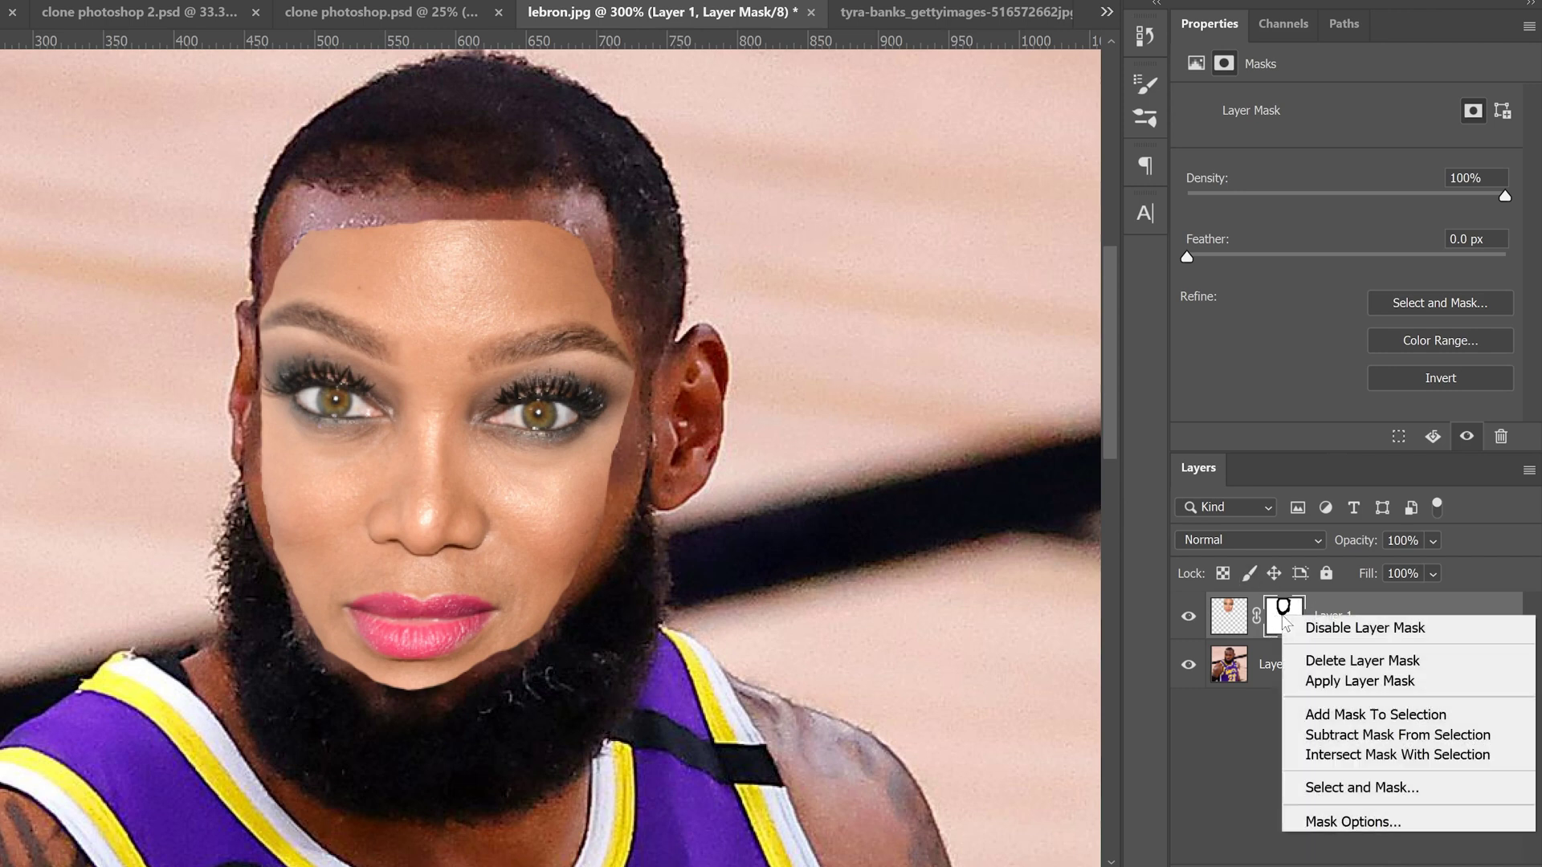
click(1357, 683)
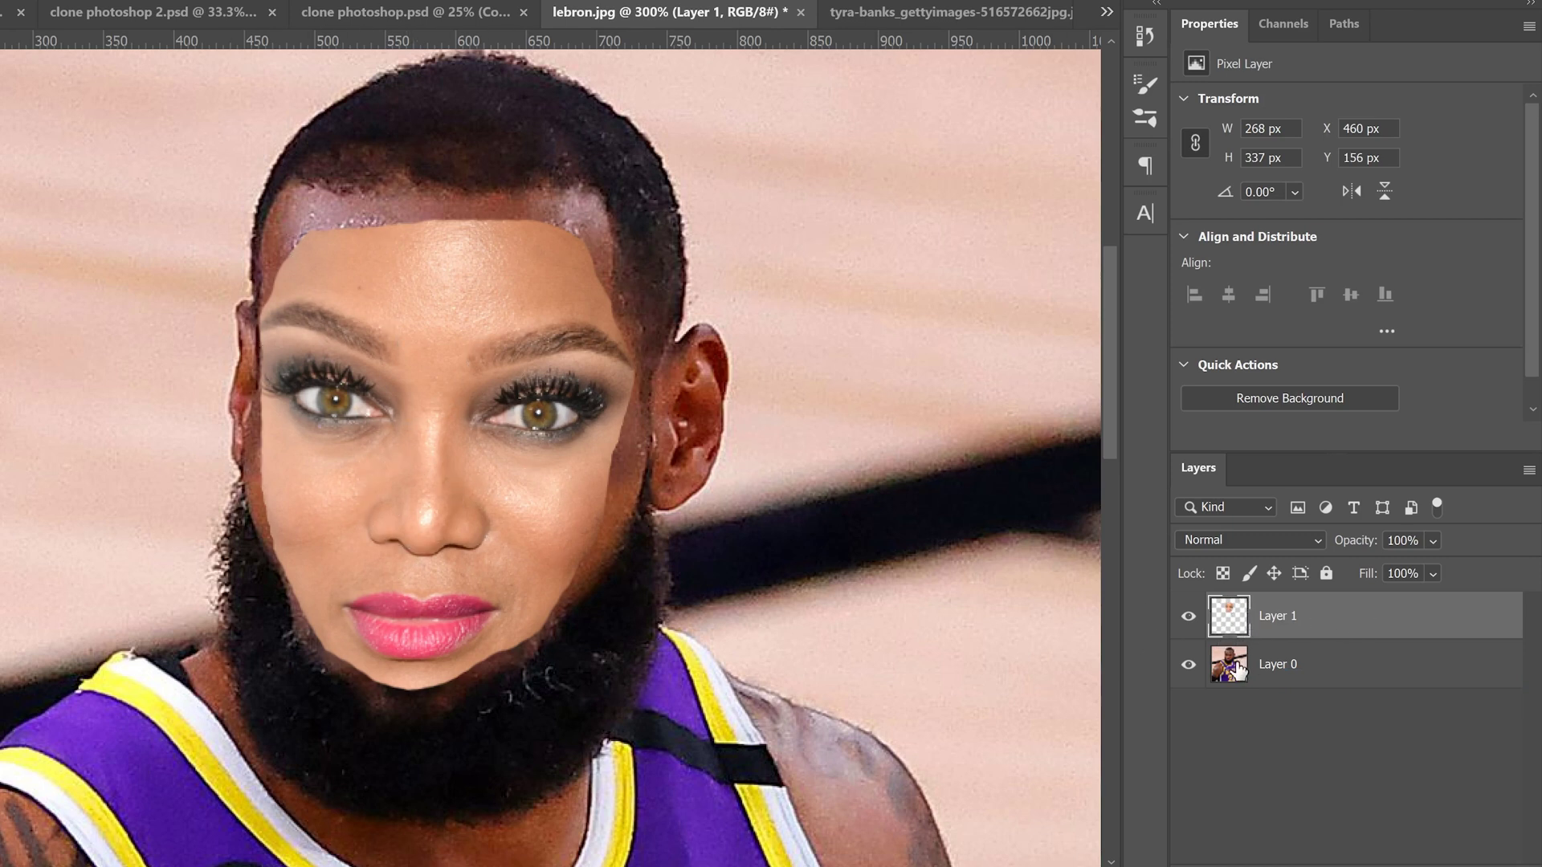
Duplicate Layer 0 and load the outline of Layer 1's face as a selection on the copy
click(1234, 673)
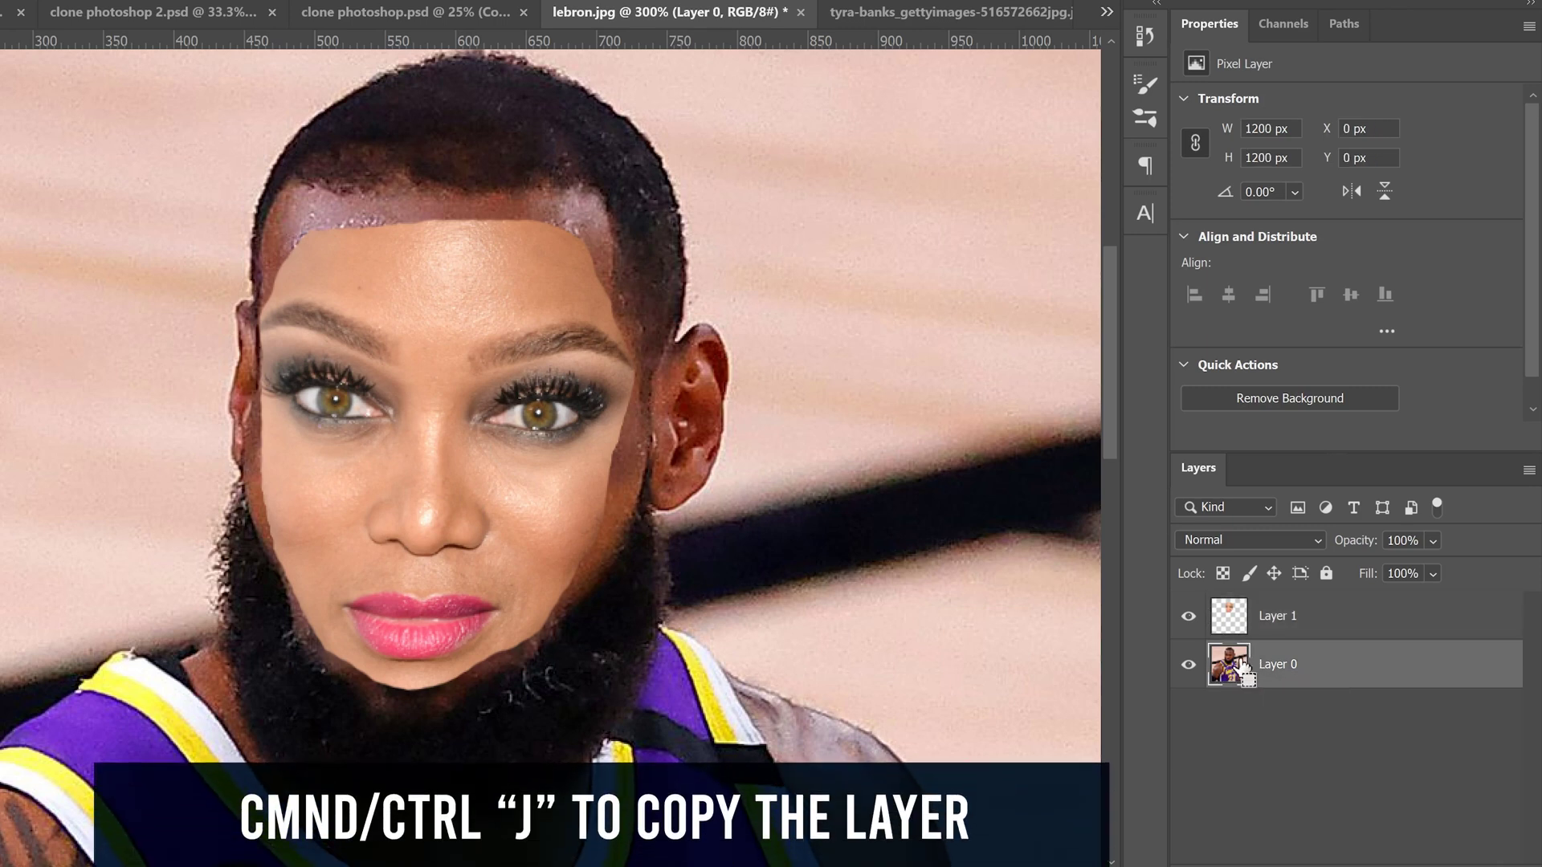
key(ctrl+j)
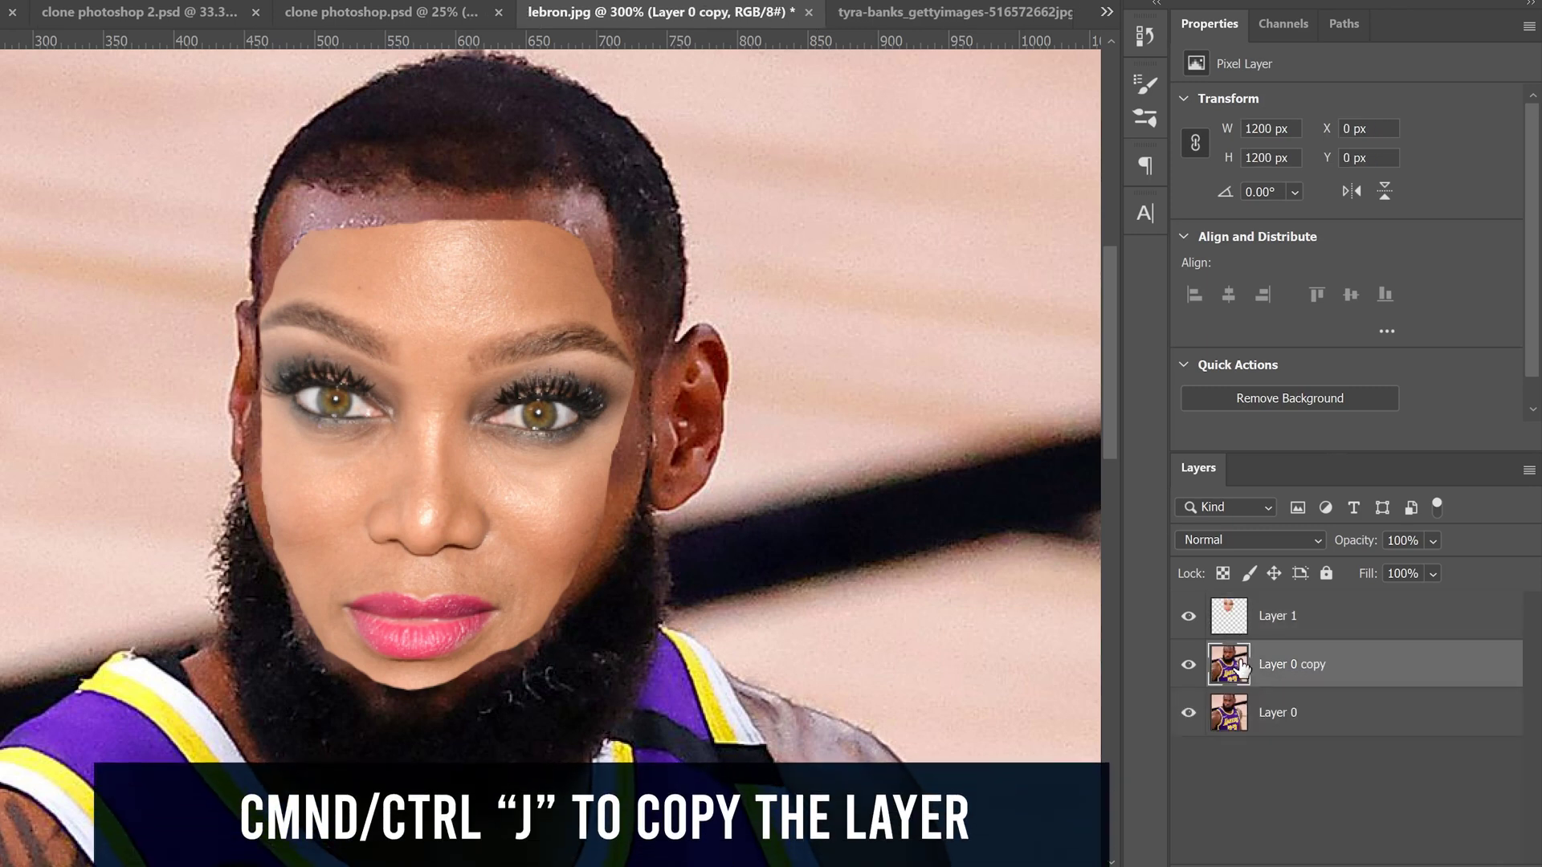
ctrl+click(1235, 617)
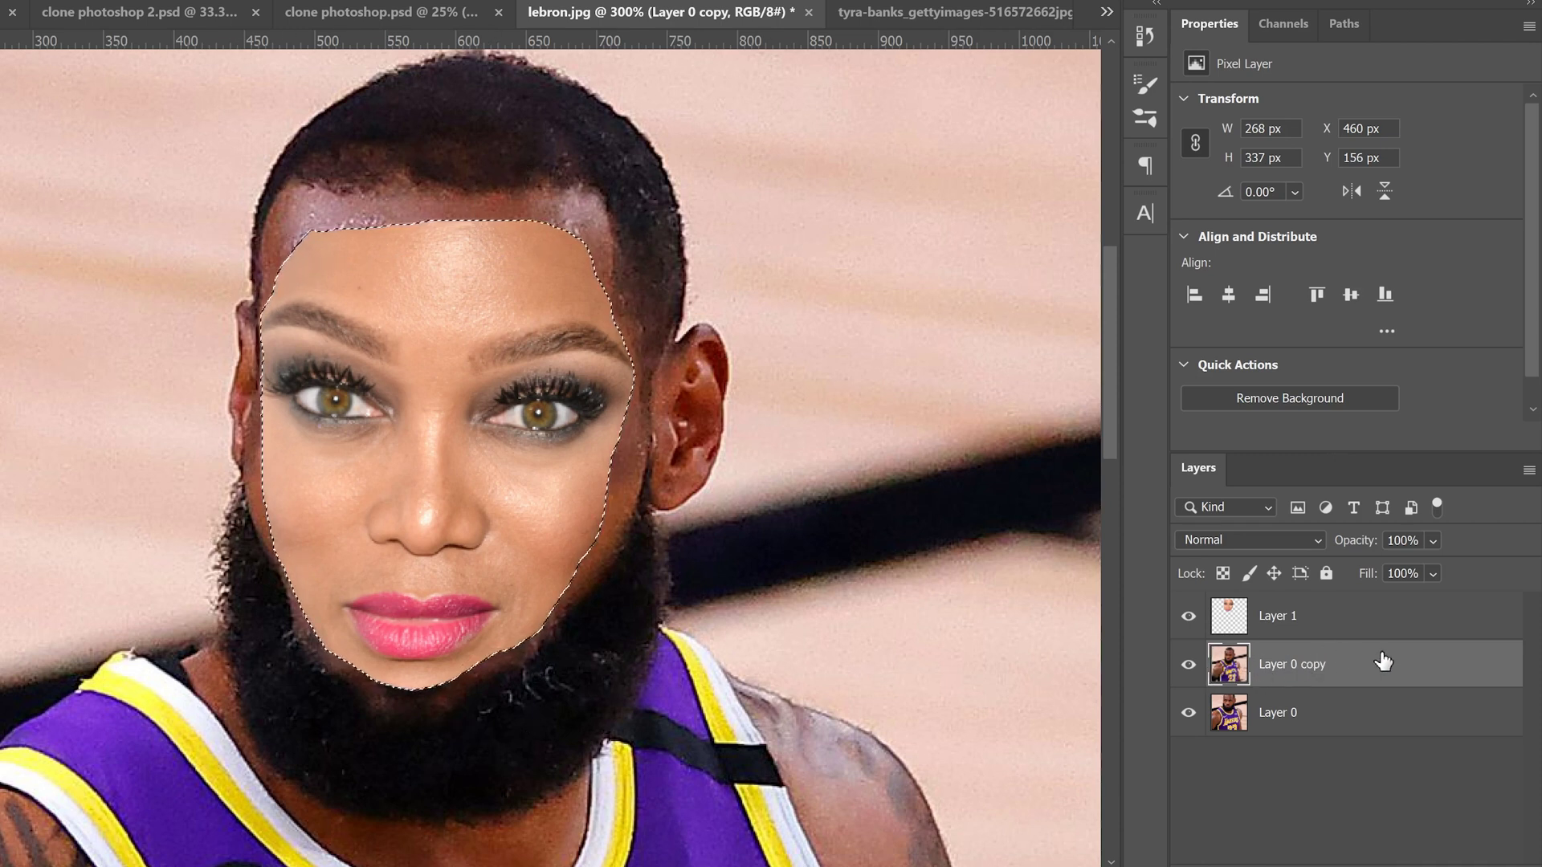
With only Layer 0 copy visible, contract the face selection by 4 pixels and delete that area from the layer
click(1190, 713)
click(1189, 617)
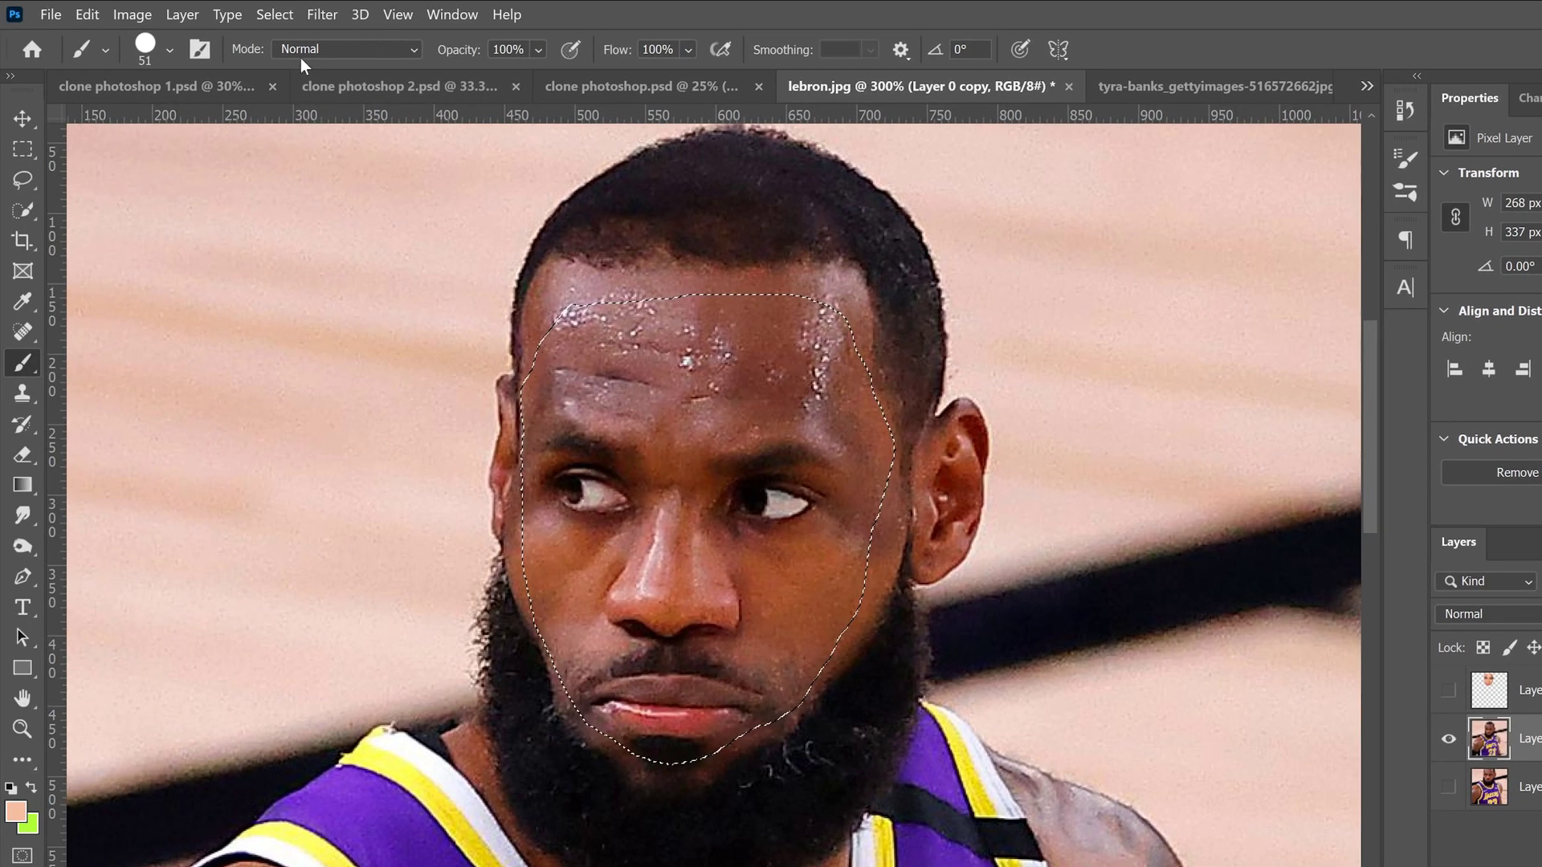
click(268, 17)
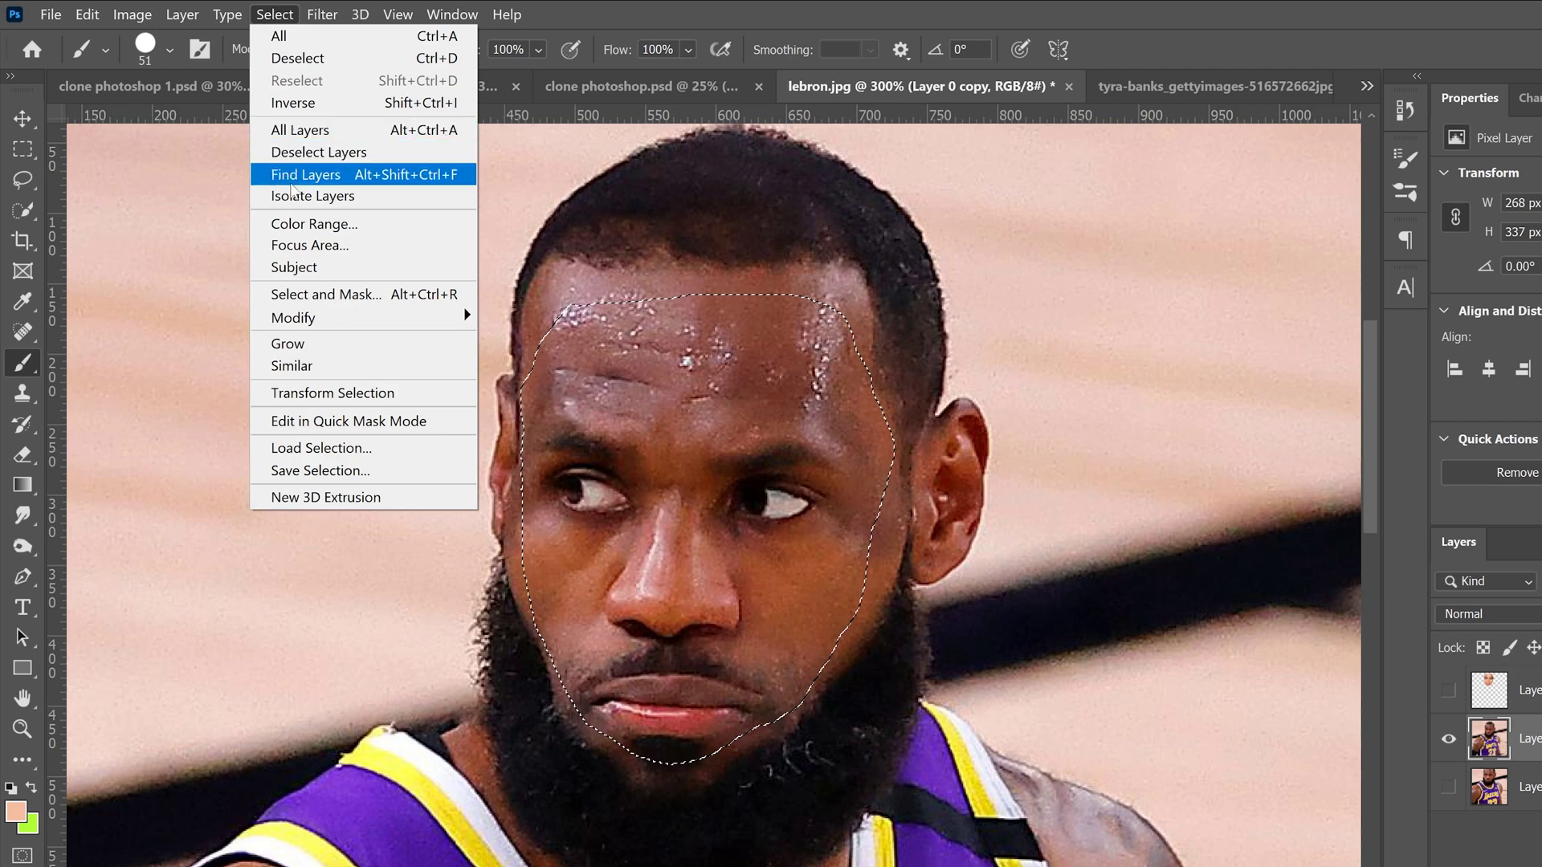
click(530, 383)
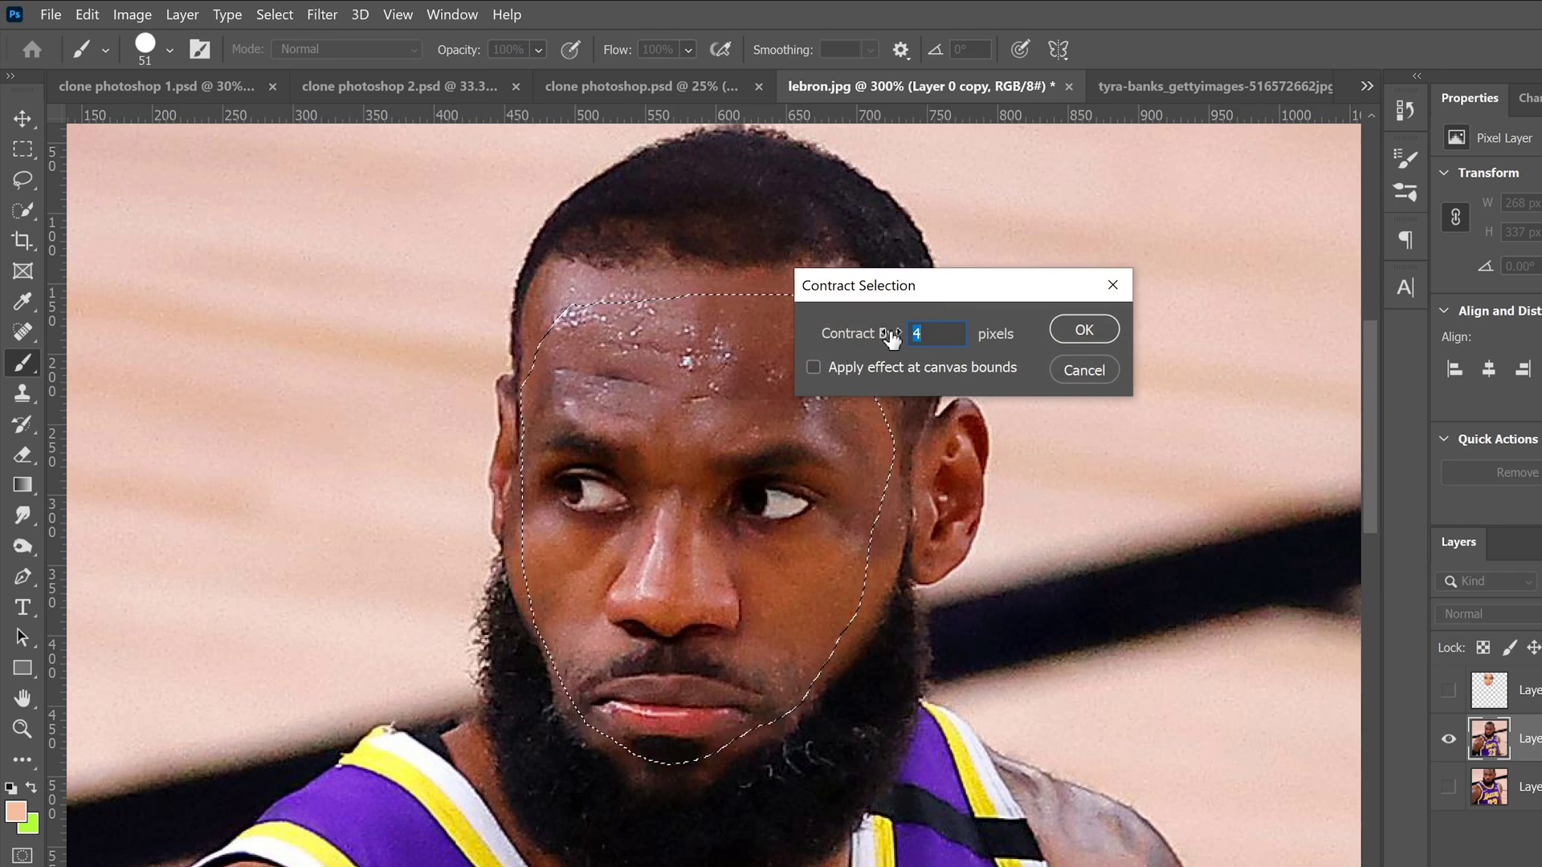
click(1077, 332)
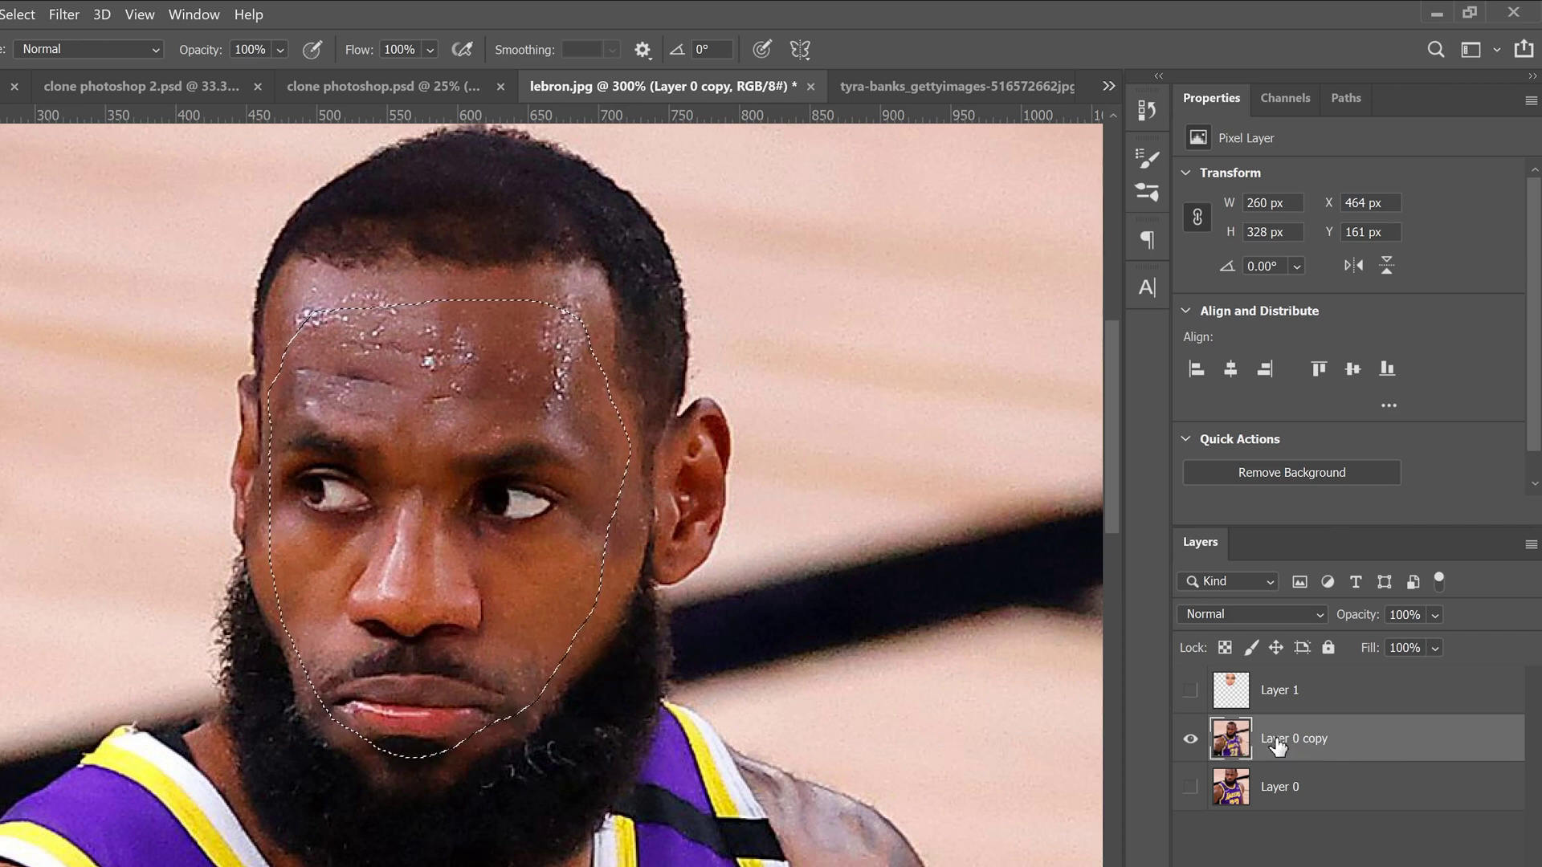
key(Delete)
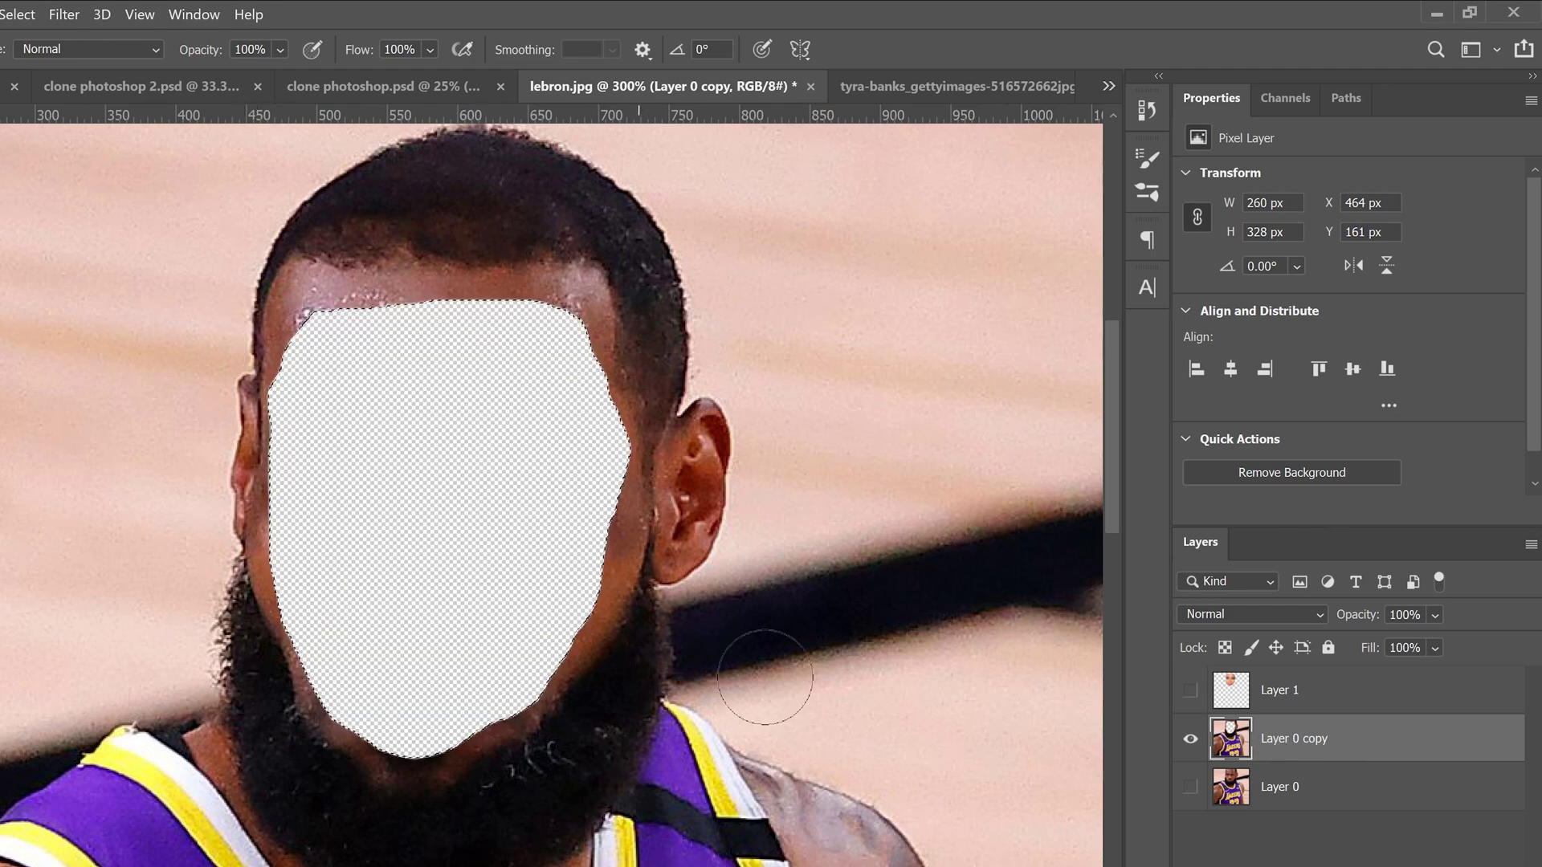
Show Layer 1 and auto-blend it with Layer 0 copy using Panorama, seamless tones and colors, and content-aware fill of transparent areas
click(1191, 692)
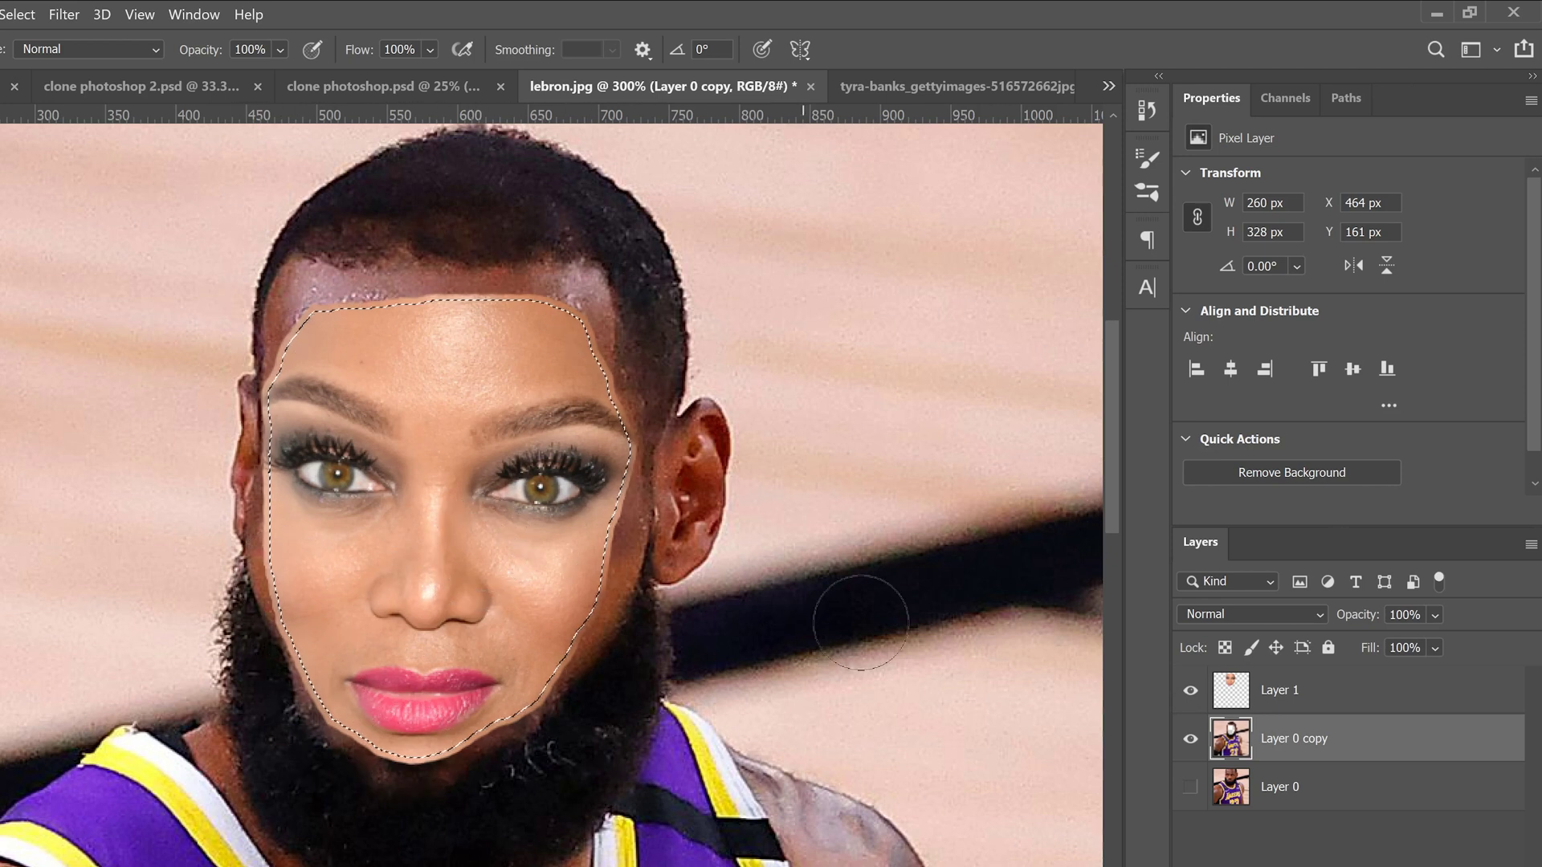
ctrl+click(1333, 692)
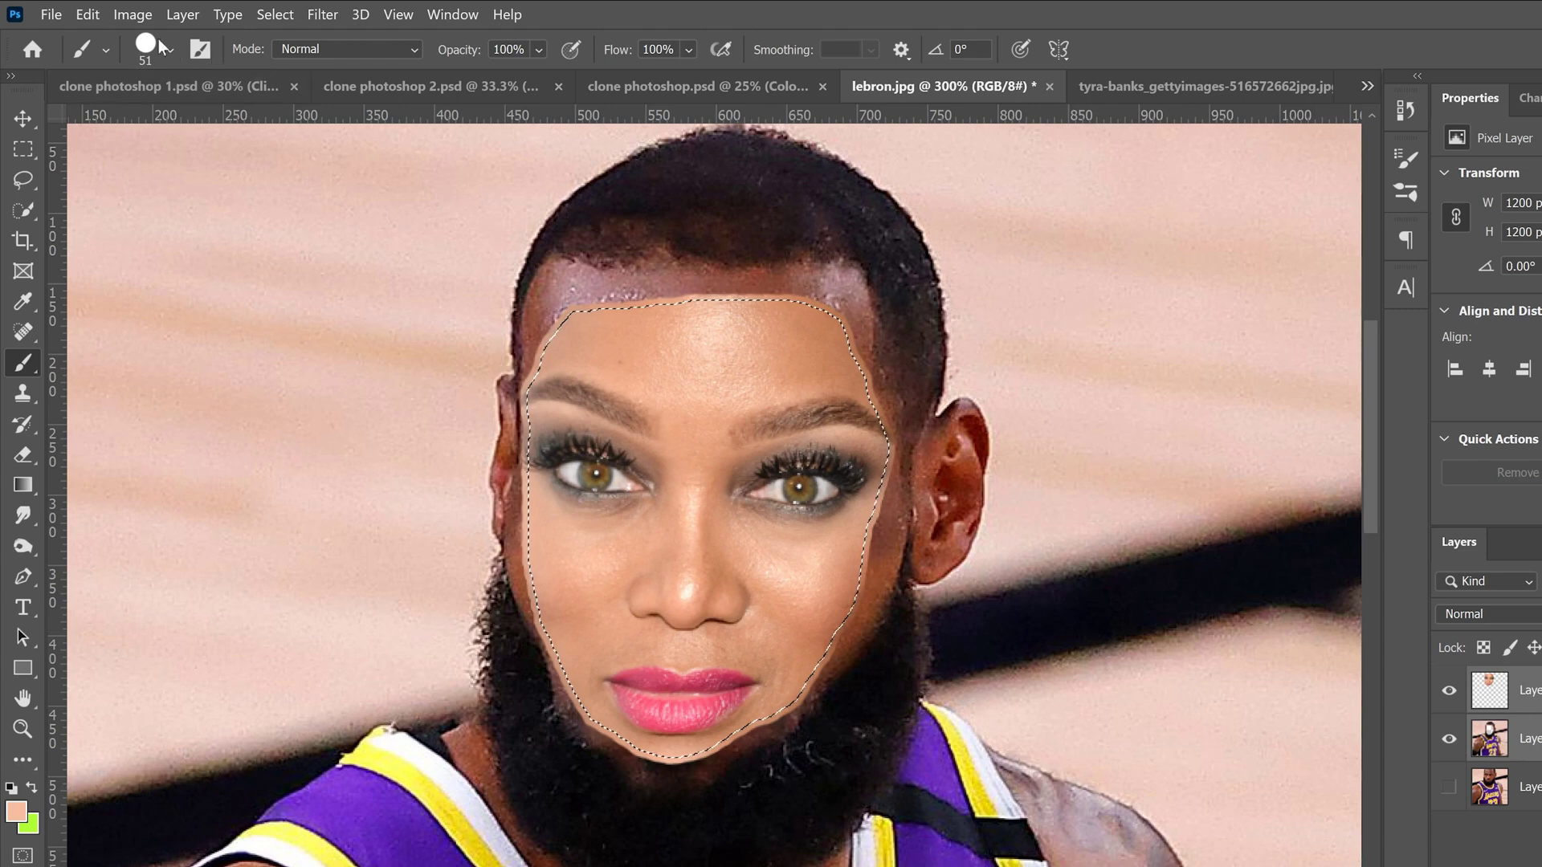
click(88, 14)
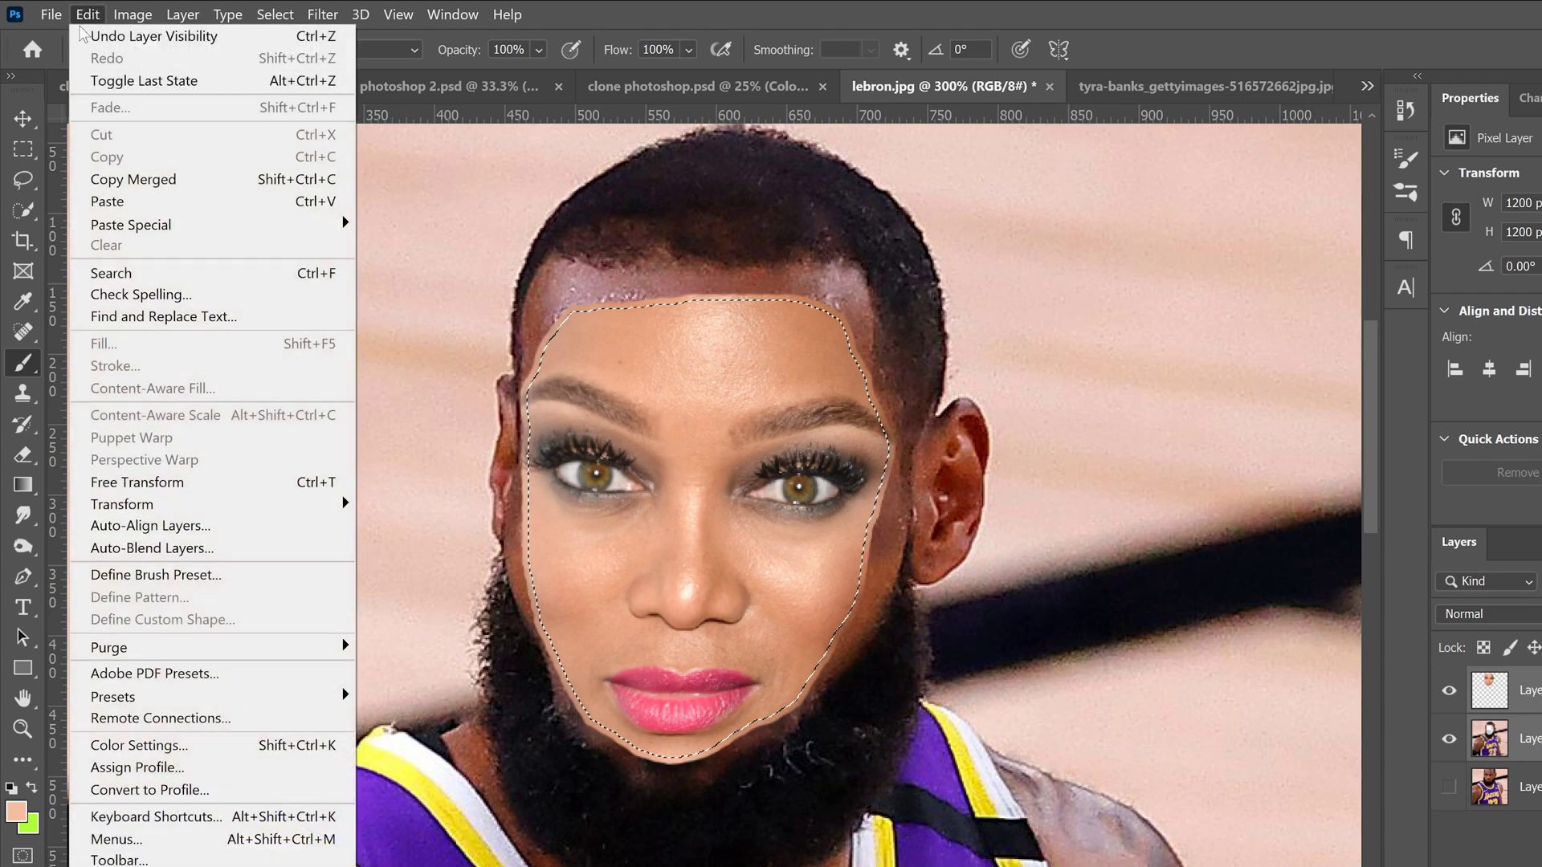
click(179, 549)
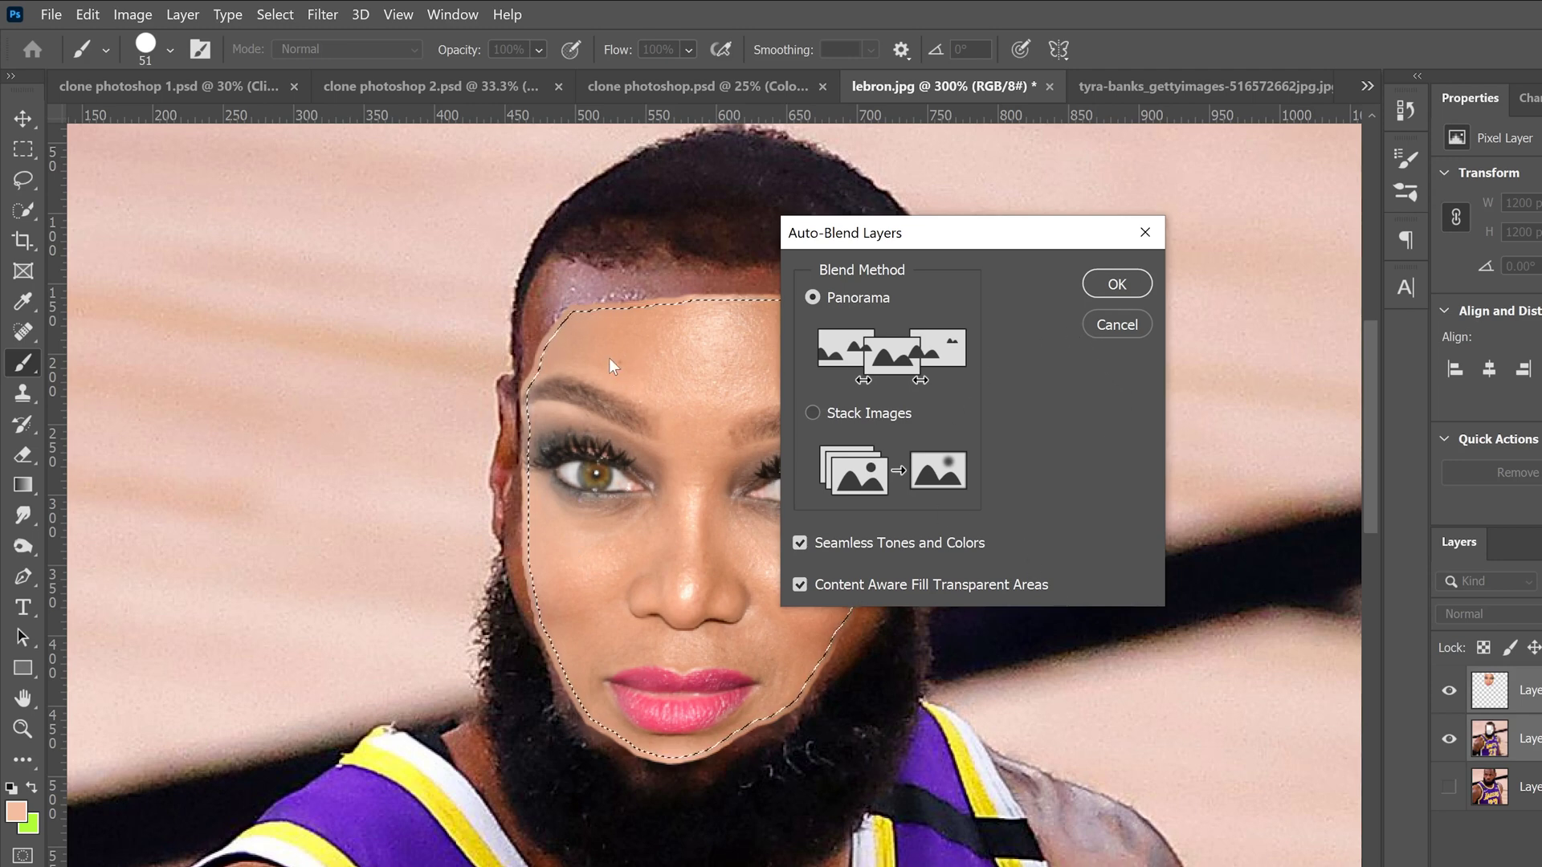
click(1117, 283)
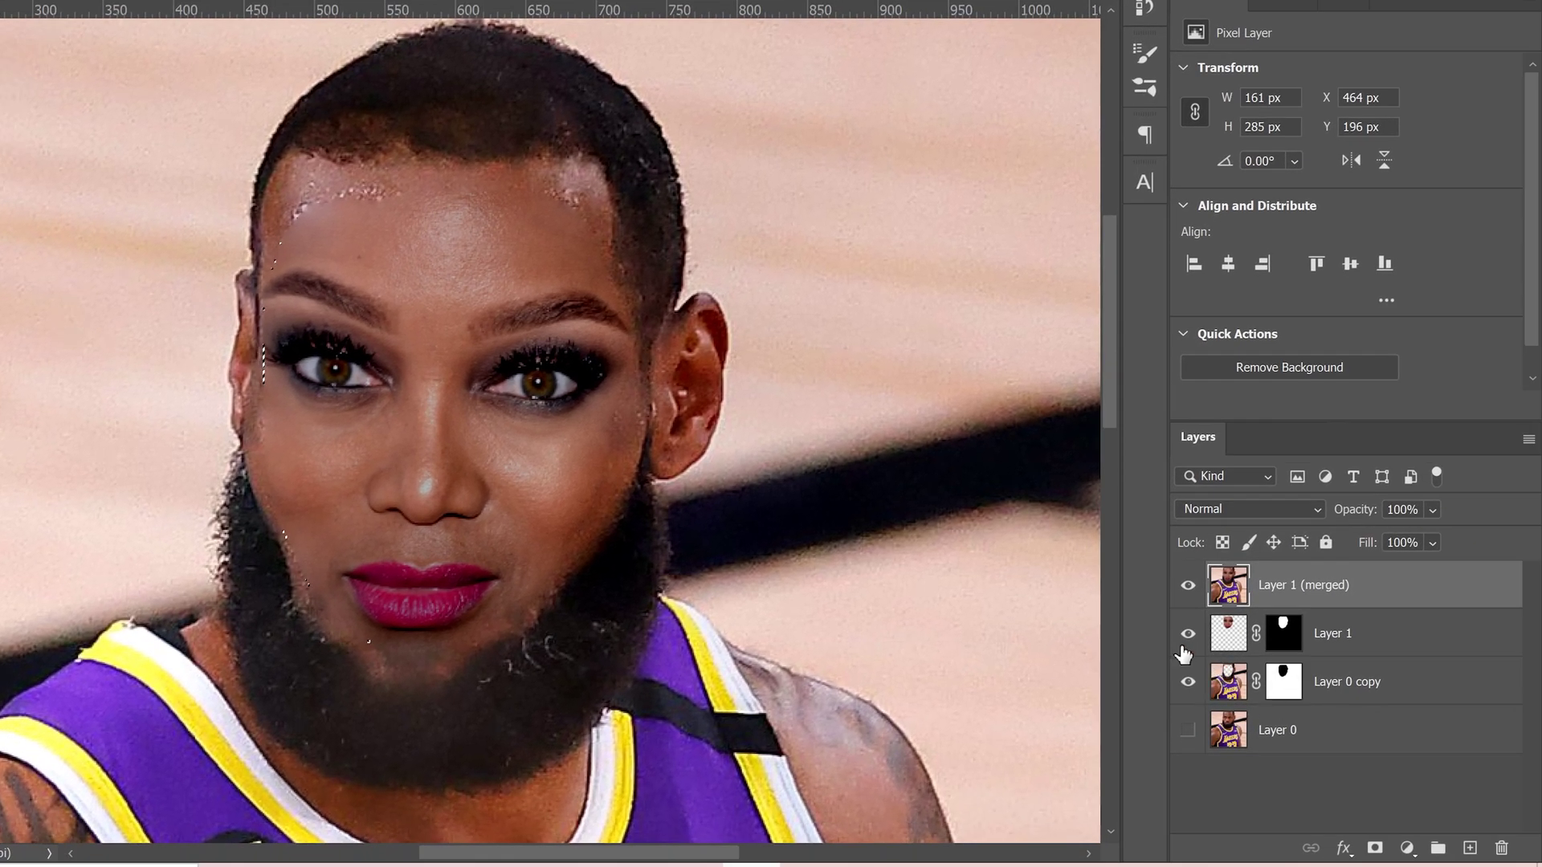
Show only Layer 1 (merged) and Layer 0, and give the merged layer a black mask inverted to white
click(1187, 634)
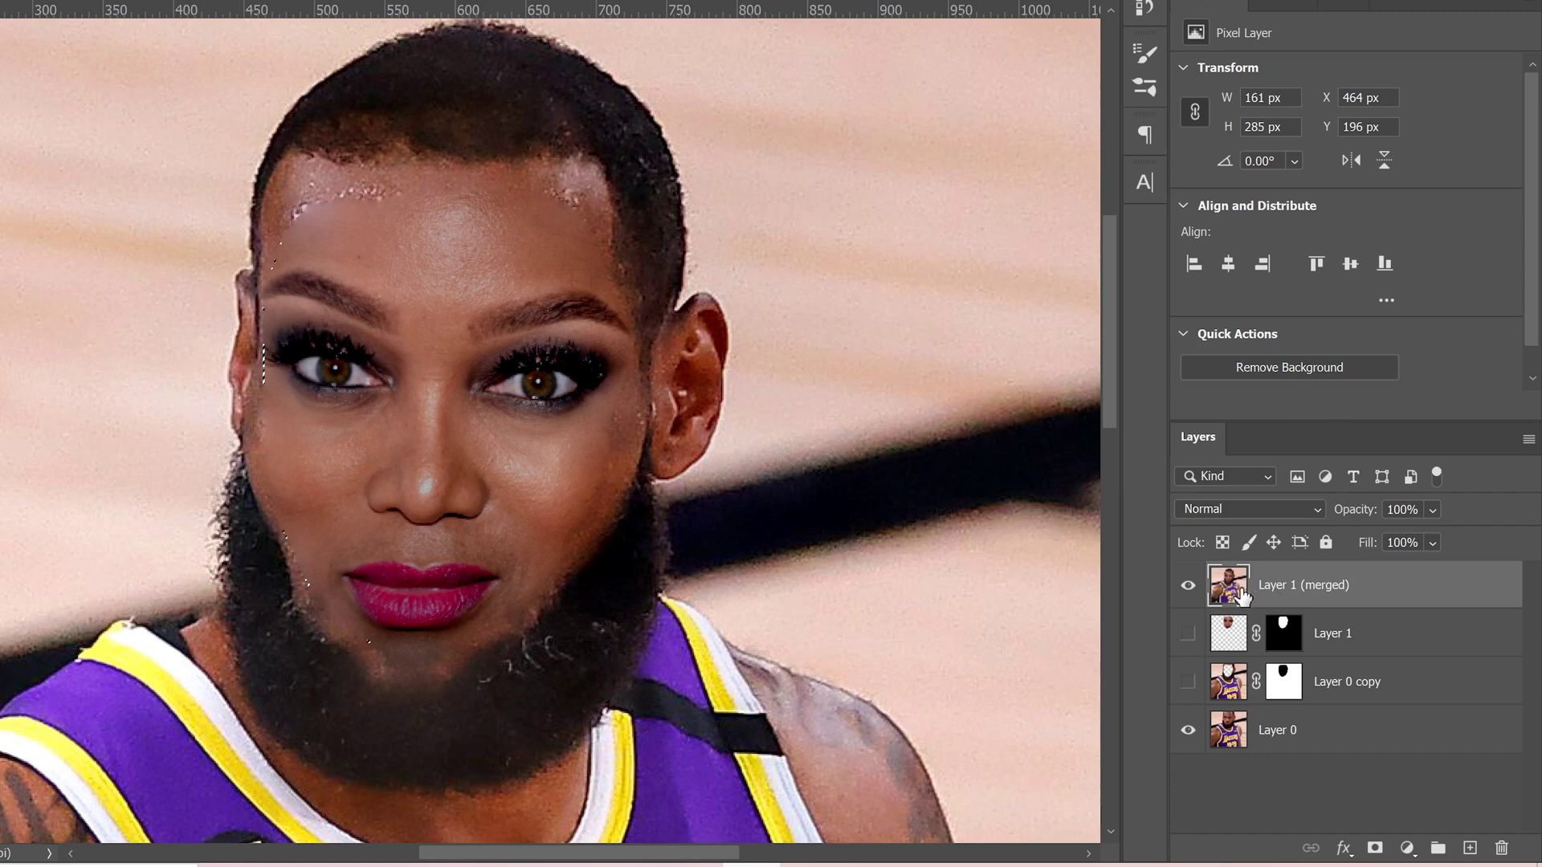
alt+click(1374, 849)
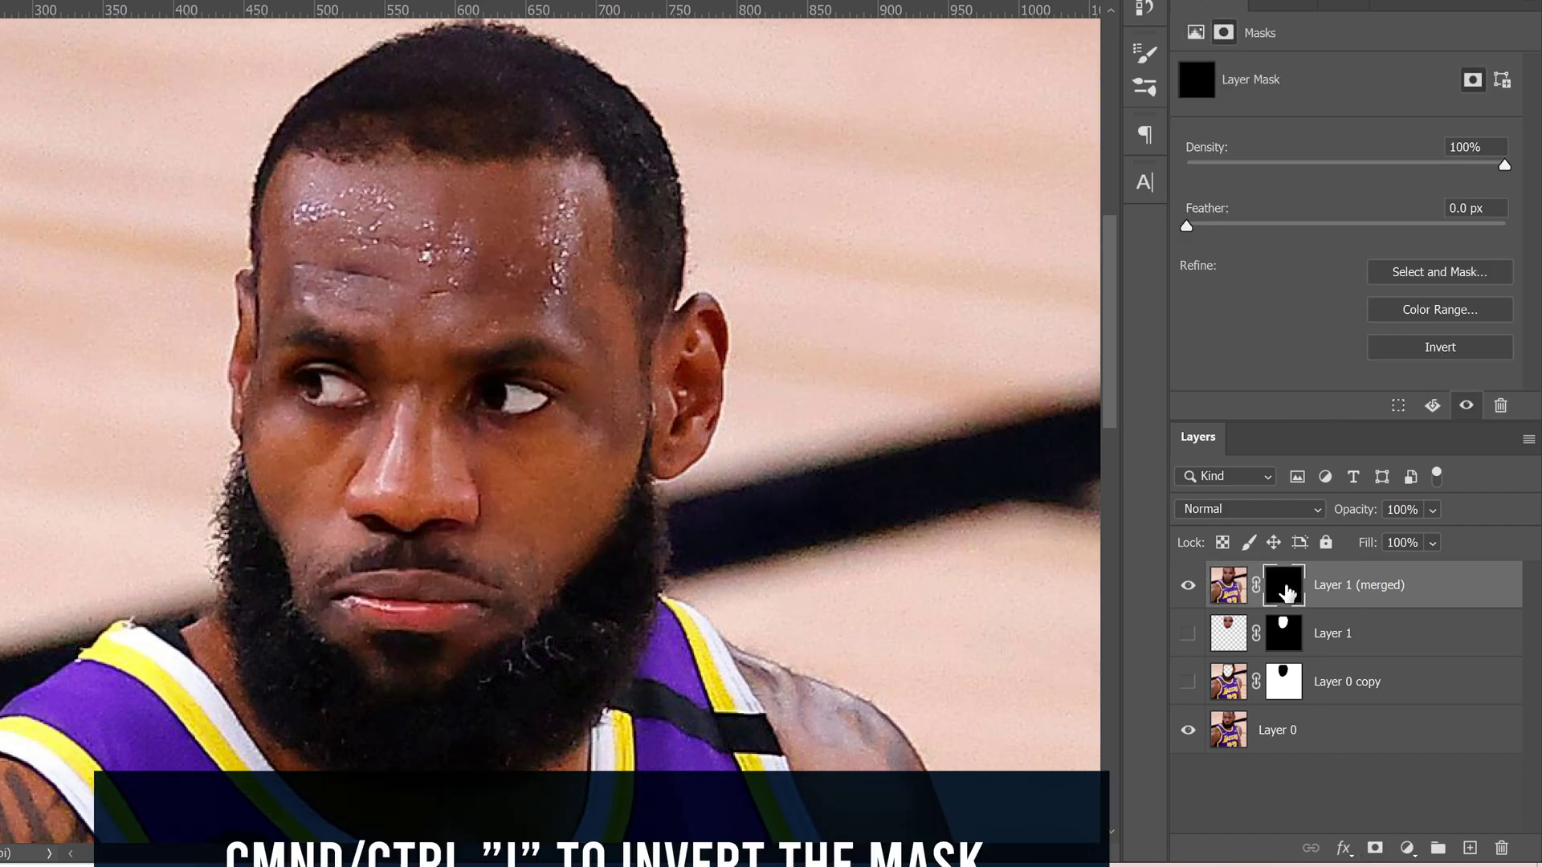
key(ctrl+i)
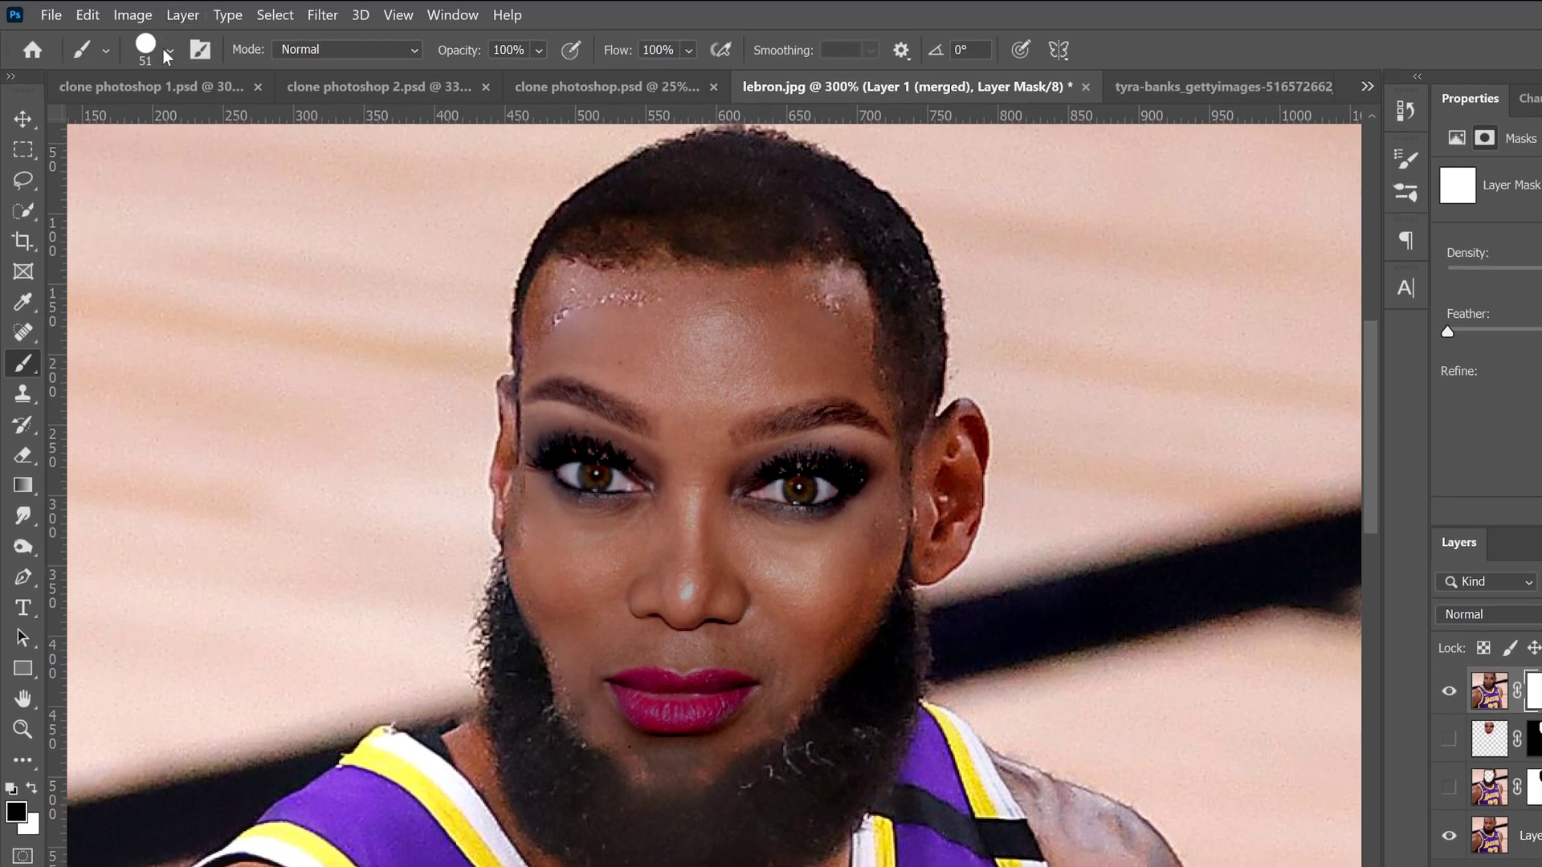
Set the Brush to 78 px, 0% hardness and 24% opacity for soft painting on the mask
click(162, 50)
drag(281, 180, 83, 180)
drag(171, 127, 191, 126)
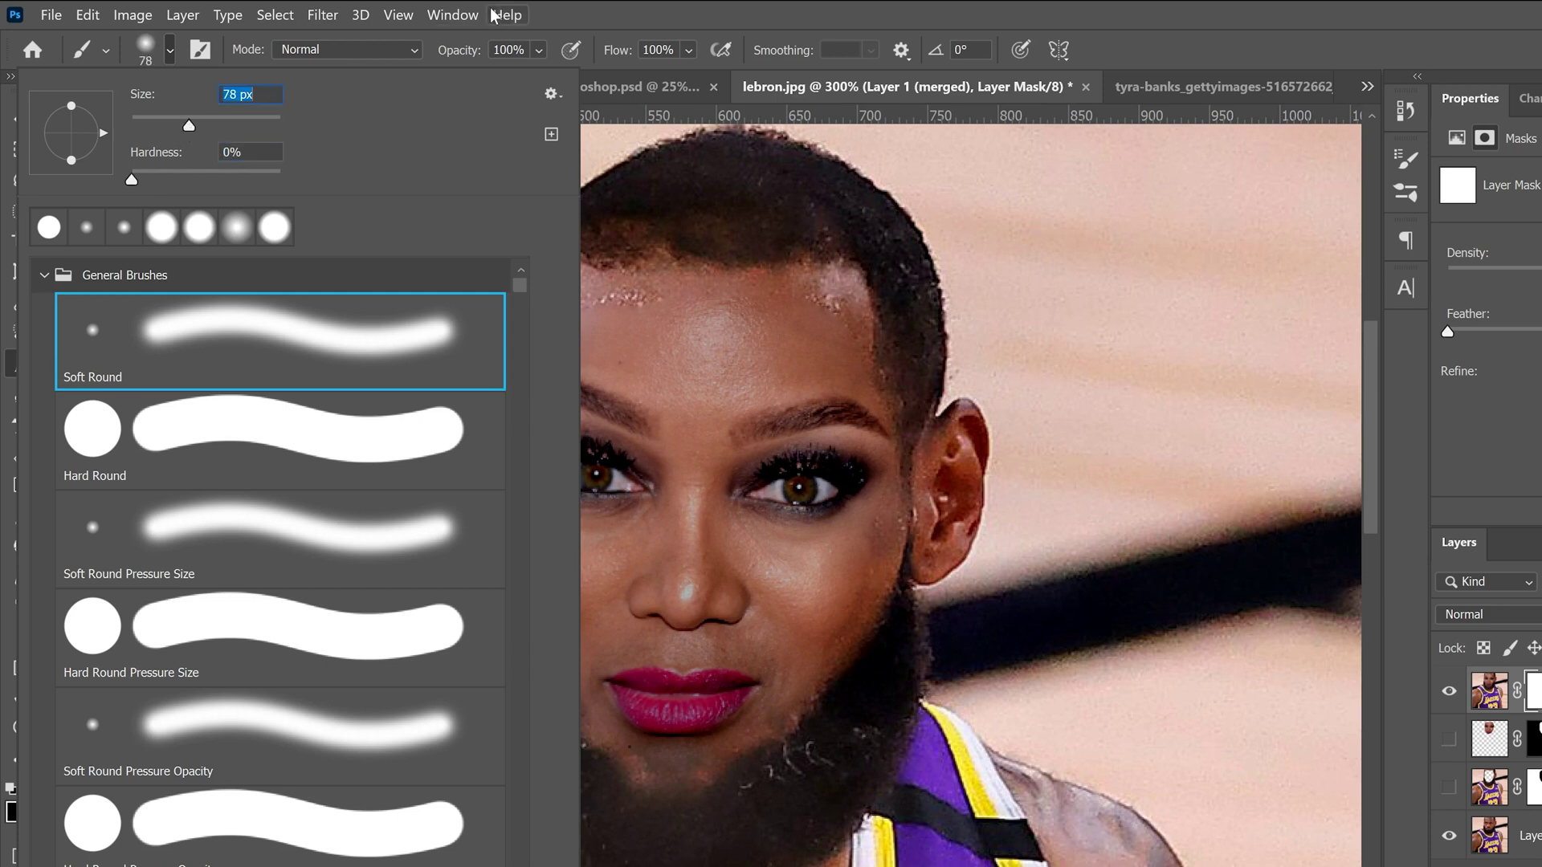
click(560, 21)
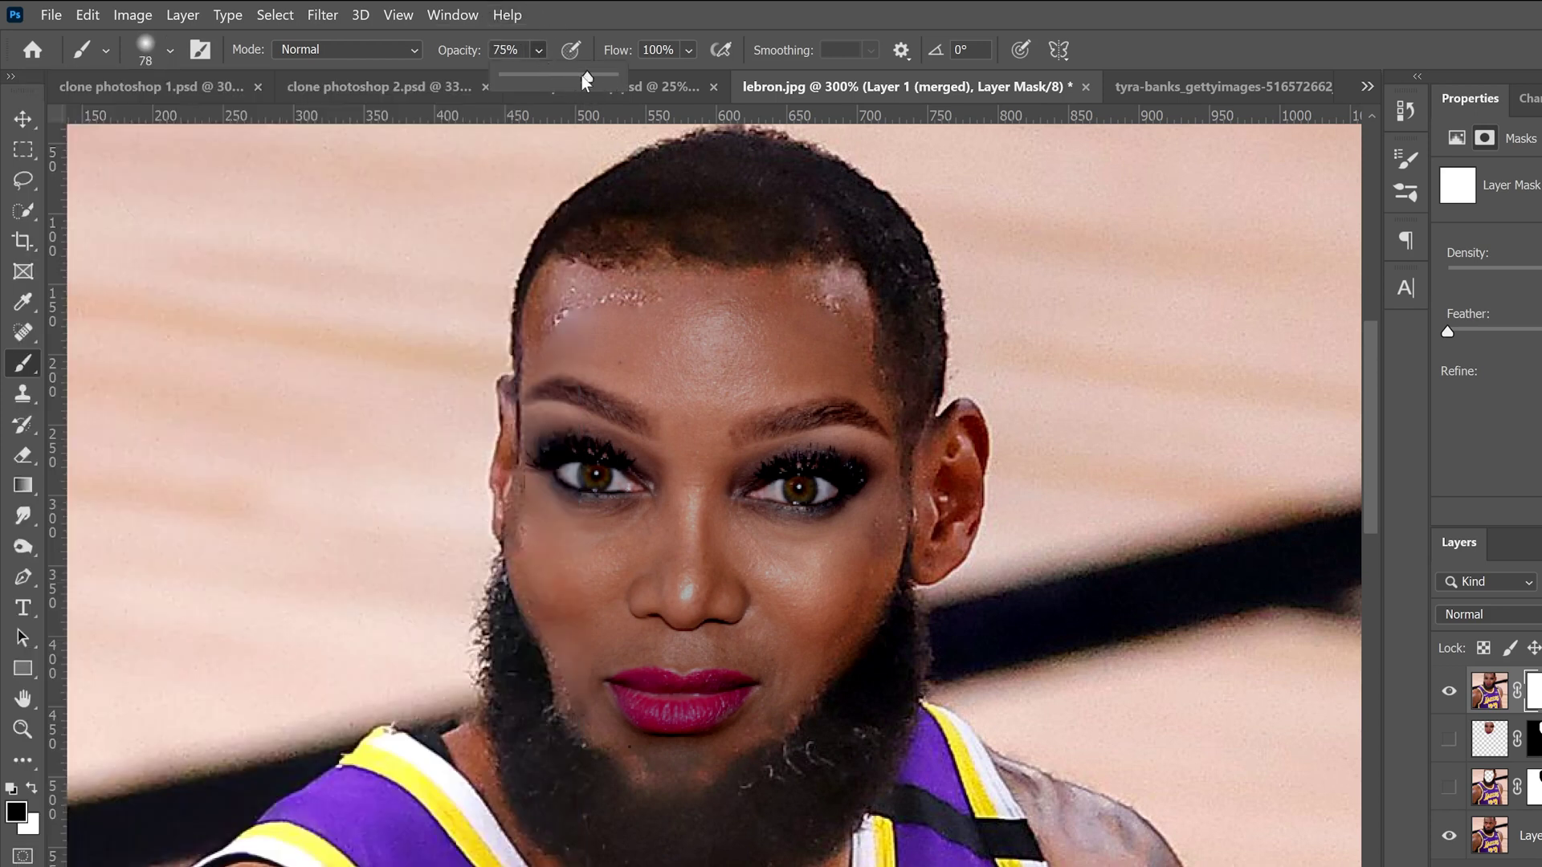
click(532, 80)
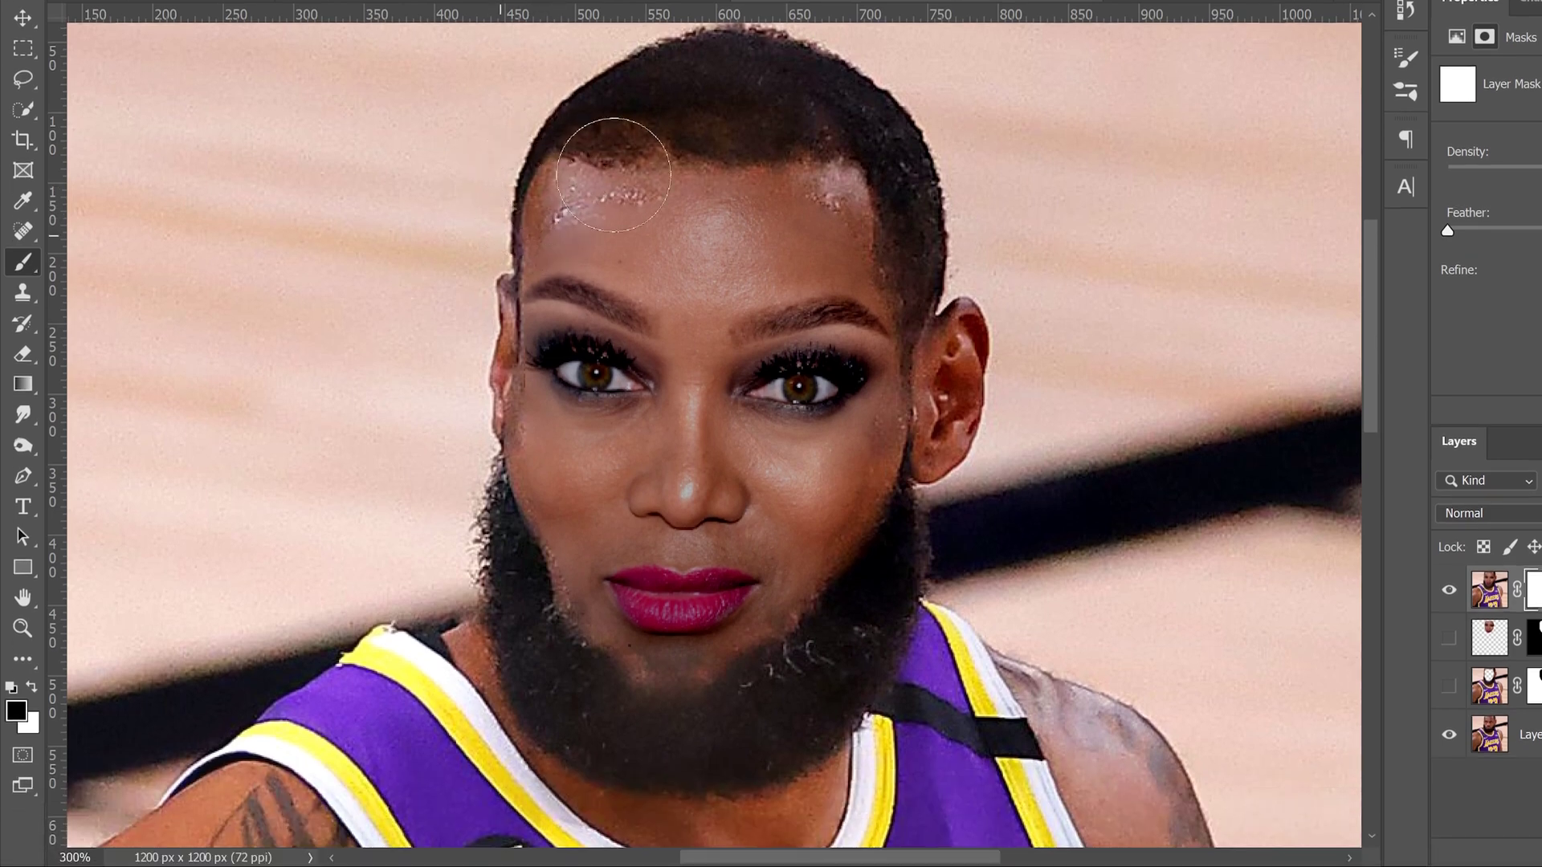
Paint black on the merged layer's mask along the hairline, forehead and sides of the face to bring back the original skin
mouse_move(587, 145)
mouse_down()
mouse_move(706, 137)
mouse_move(629, 145)
mouse_up()
mouse_move(844, 204)
mouse_down()
mouse_move(940, 341)
mouse_move(941, 418)
mouse_move(901, 535)
mouse_move(850, 621)
mouse_move(900, 465)
mouse_move(836, 670)
mouse_move(765, 691)
mouse_move(815, 540)
mouse_move(704, 453)
mouse_move(562, 453)
mouse_move(722, 461)
mouse_up()
mouse_move(576, 195)
mouse_down()
mouse_move(538, 203)
mouse_move(589, 129)
mouse_move(530, 203)
mouse_move(658, 94)
mouse_move(867, 98)
mouse_move(677, 86)
mouse_move(586, 134)
mouse_move(579, 206)
mouse_move(485, 334)
mouse_move(492, 439)
mouse_up()
mouse_move(512, 498)
mouse_down()
mouse_move(519, 452)
mouse_move(508, 458)
mouse_move(547, 529)
mouse_move(502, 419)
mouse_move(561, 616)
mouse_move(513, 557)
mouse_move(536, 589)
mouse_move(496, 450)
mouse_up()
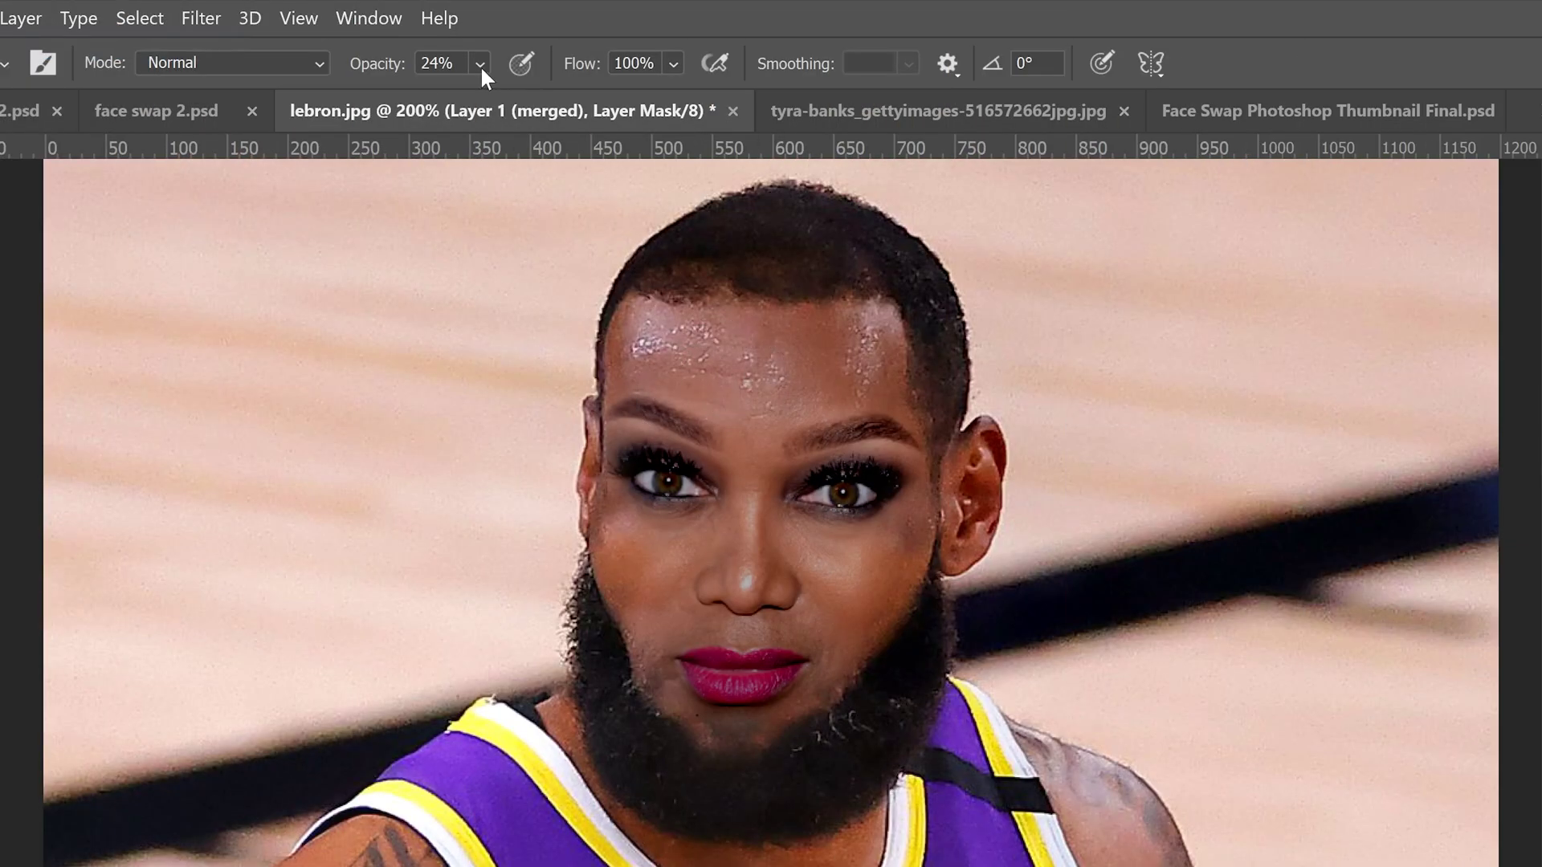
Lower the brush opacity to 12% and paint softly on the mask across the forehead to refine the skin blend
click(480, 65)
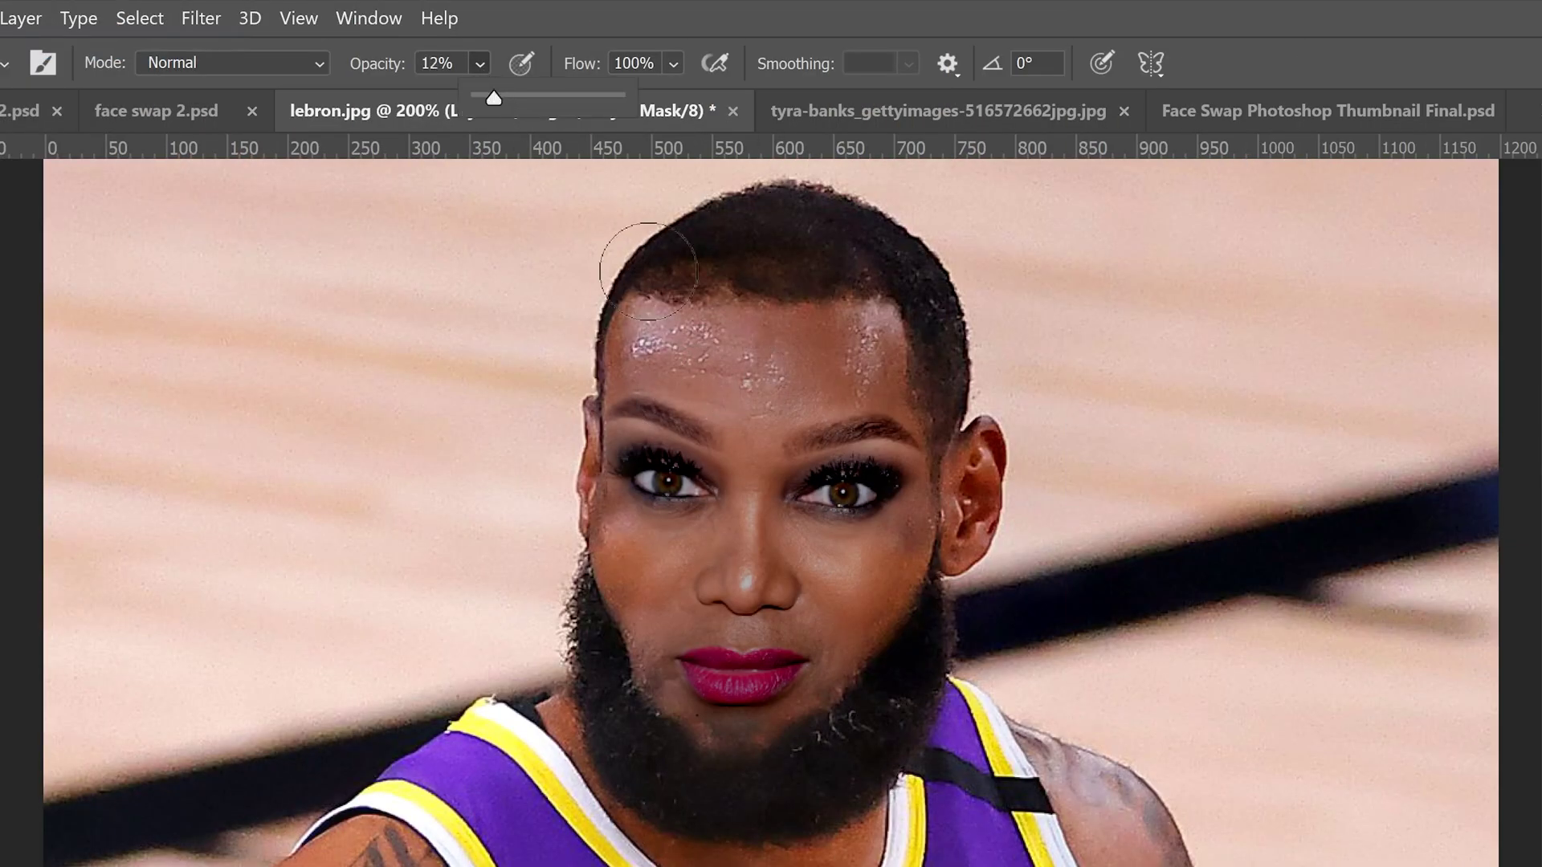
click(681, 369)
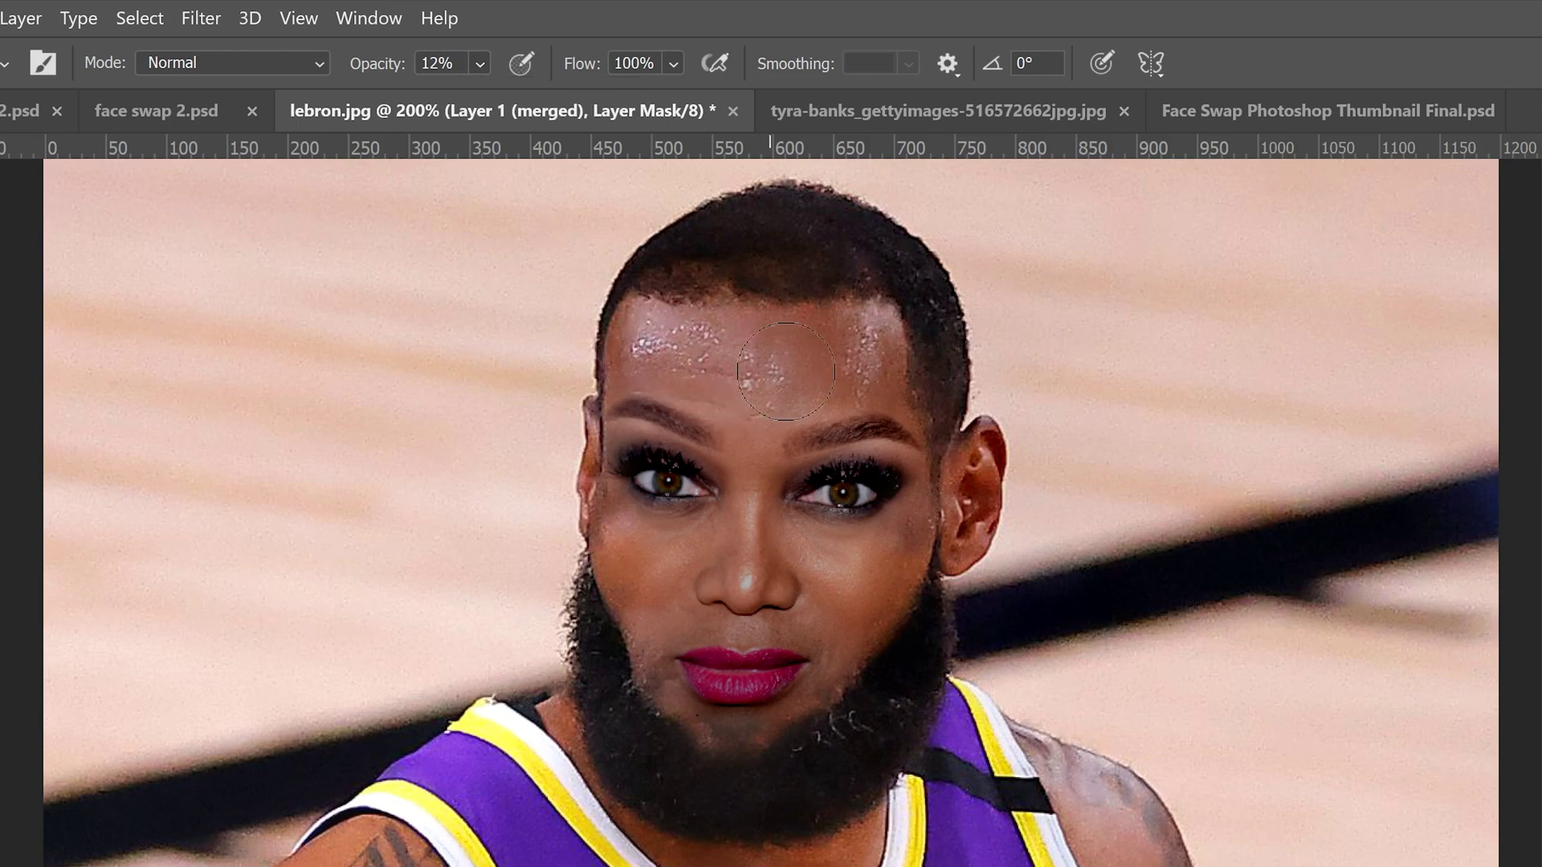
mouse_move(786, 371)
mouse_down()
mouse_move(749, 429)
mouse_move(753, 367)
mouse_move(660, 362)
mouse_up()
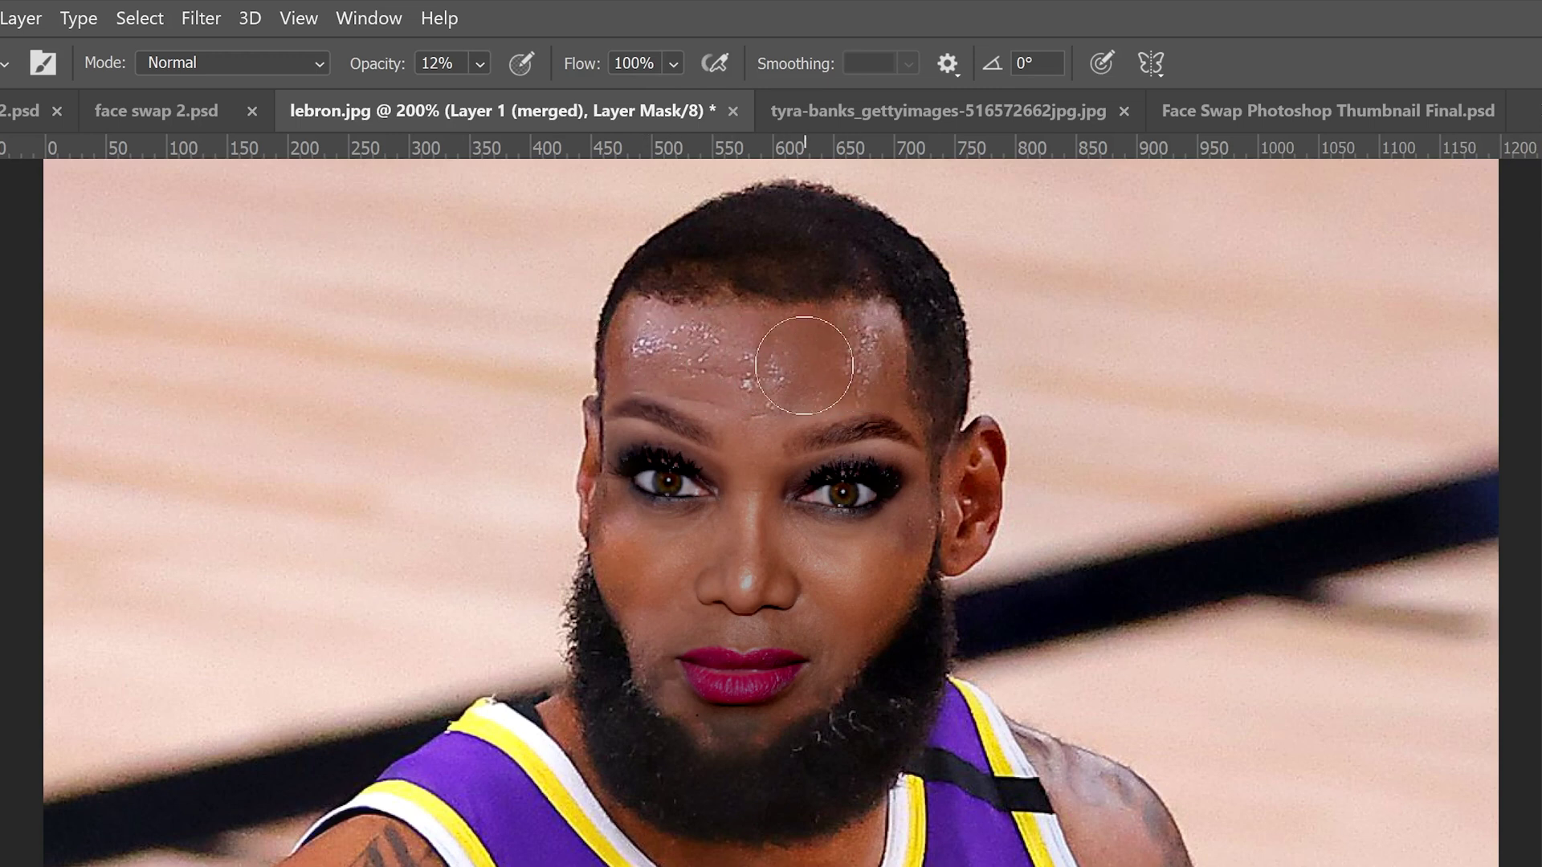
Paint on the mask over the chin and beard, raising the brush opacity for the final beard stroke
mouse_move(788, 706)
mouse_down()
mouse_move(683, 787)
mouse_move(774, 778)
mouse_move(684, 763)
mouse_move(716, 787)
mouse_up()
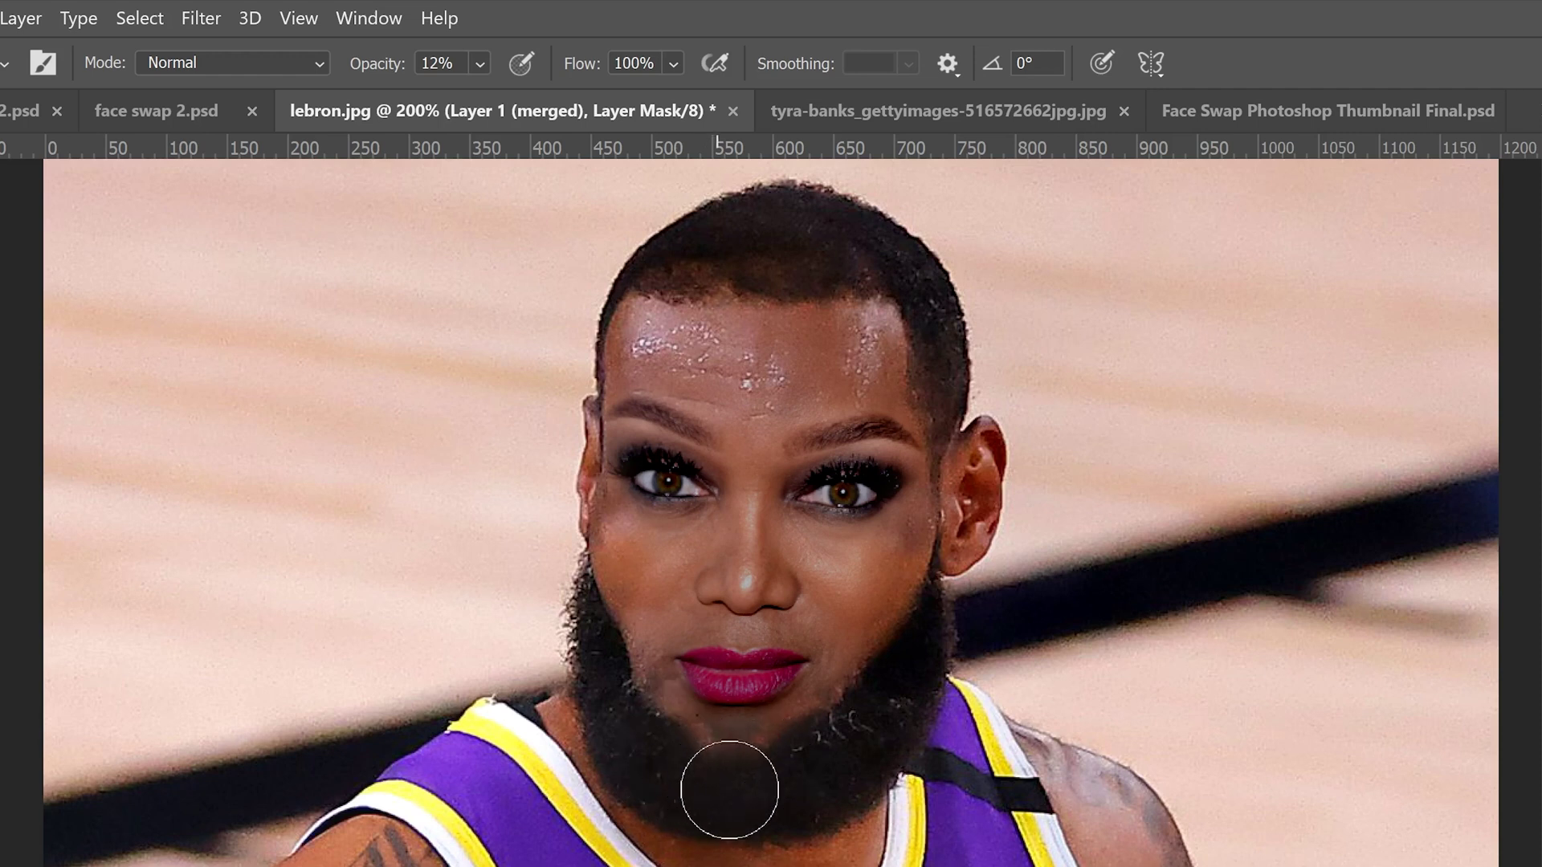
click(479, 64)
drag(508, 99, 562, 98)
mouse_move(791, 782)
mouse_down()
mouse_move(665, 781)
mouse_move(830, 776)
mouse_move(656, 779)
mouse_move(680, 761)
mouse_move(768, 757)
mouse_move(704, 749)
mouse_move(779, 747)
mouse_move(745, 742)
mouse_move(735, 759)
mouse_move(862, 721)
mouse_move(730, 788)
mouse_move(673, 766)
mouse_move(631, 724)
mouse_move(708, 774)
mouse_up()
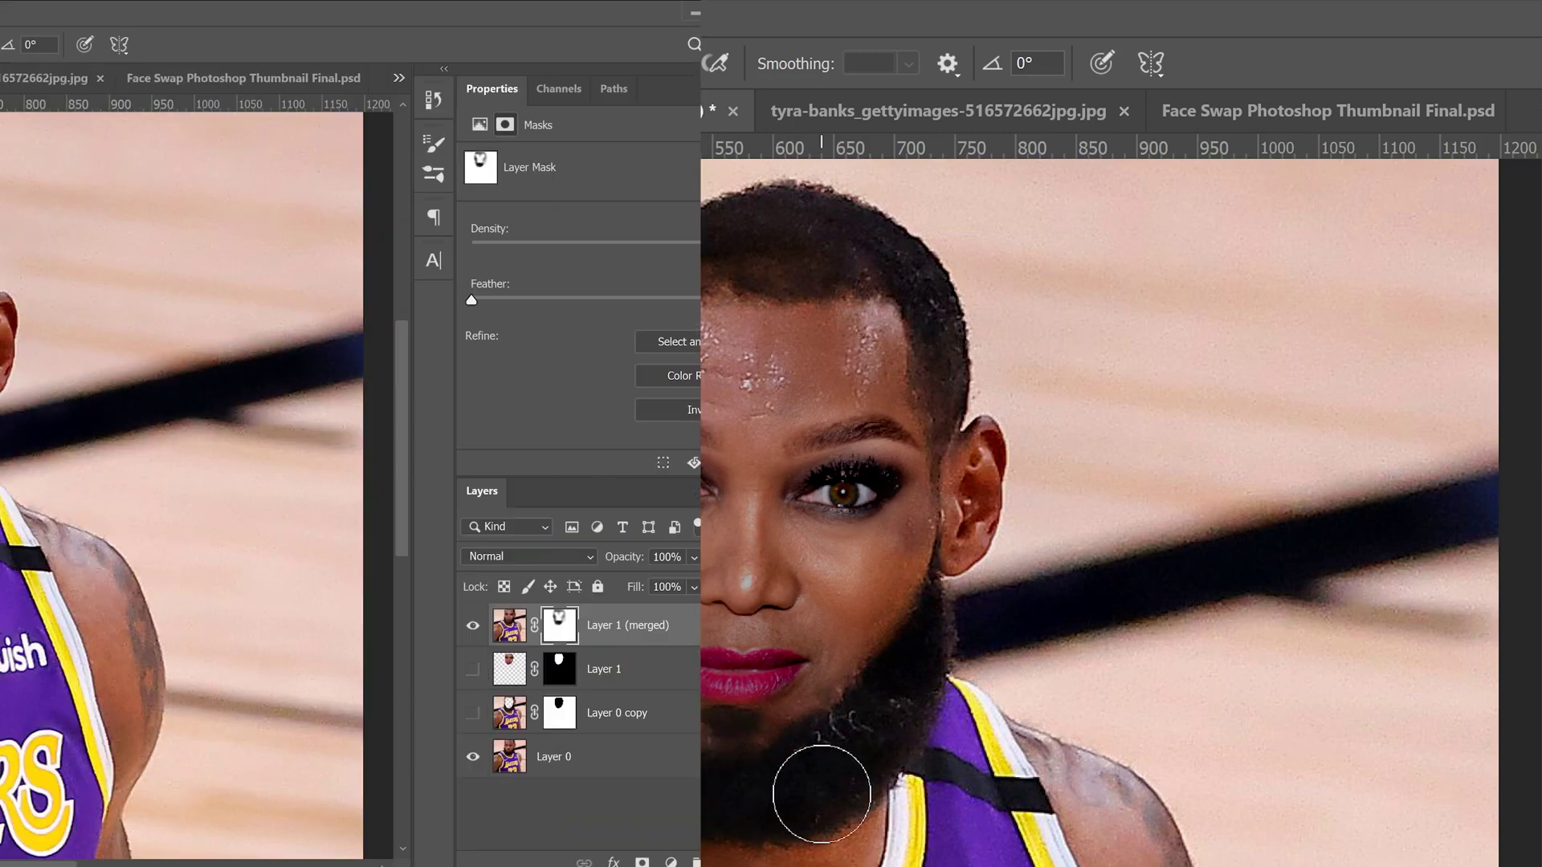